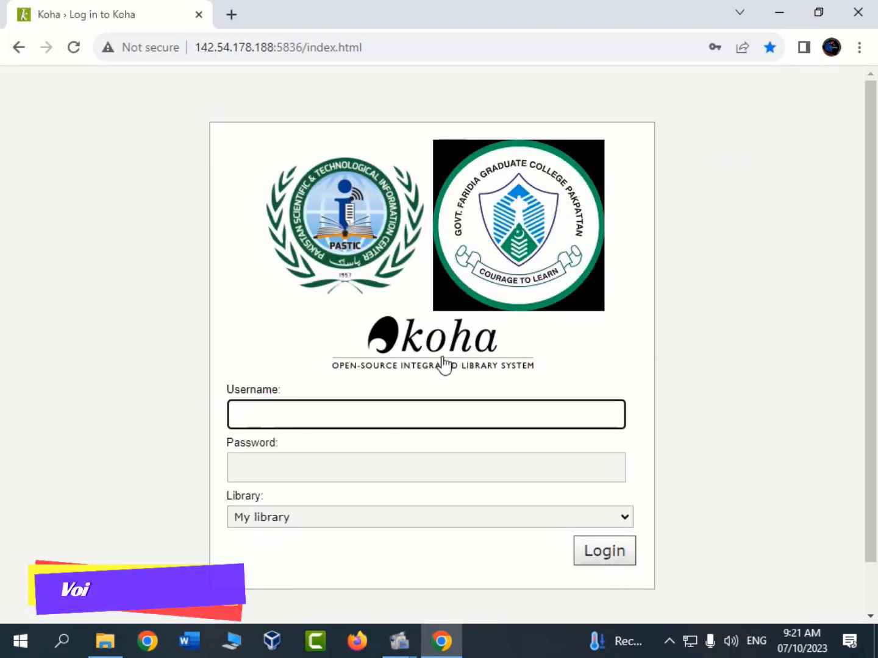
Step: Log in to the Koha staff client with the saved username and password for My library
{"action": "left_click", "coordinate": [400, 414]}
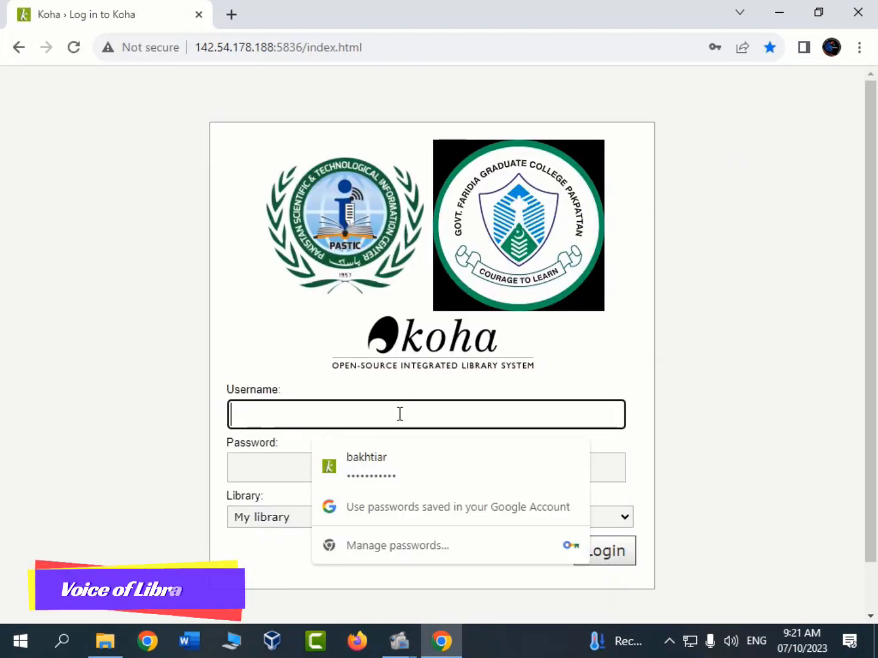
{"action": "left_click", "coordinate": [383, 465]}
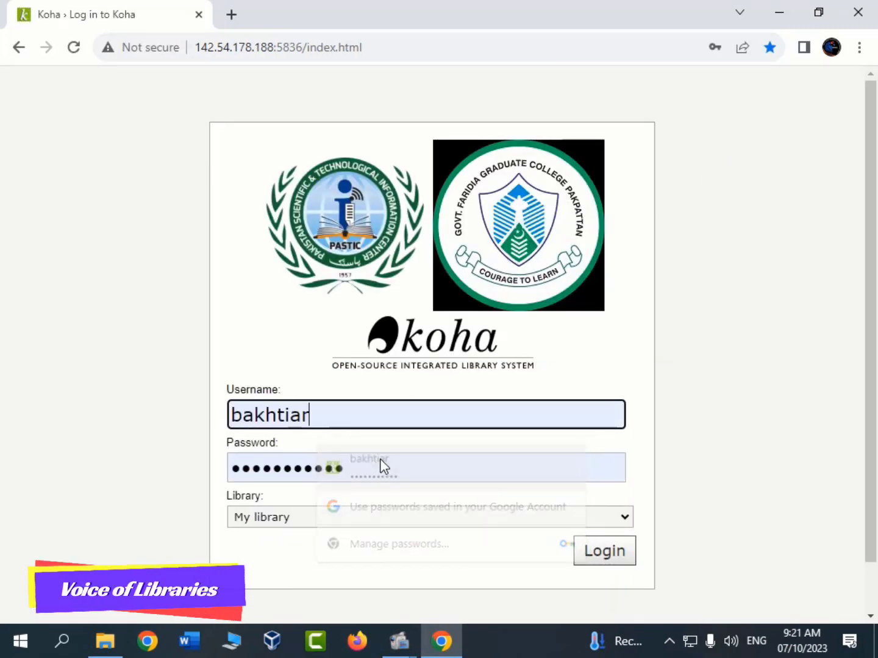
{"action": "left_click", "coordinate": [611, 560]}
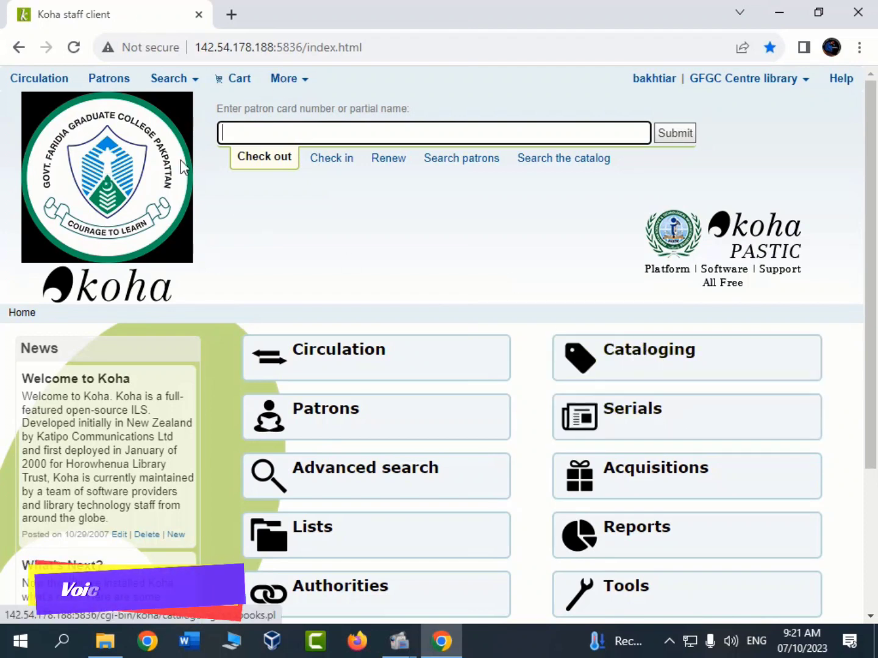
Step: Start a new catalog record using the Books, Booklets, Workbooks framework
{"action": "right_click", "coordinate": [152, 11]}
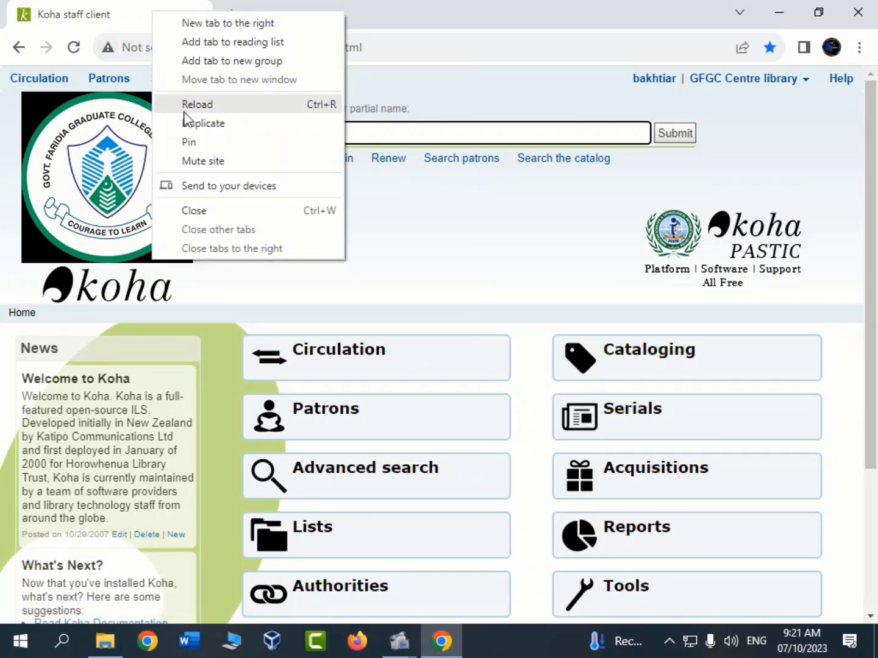
{"action": "left_click", "coordinate": [441, 91]}
{"action": "left_click", "coordinate": [657, 361]}
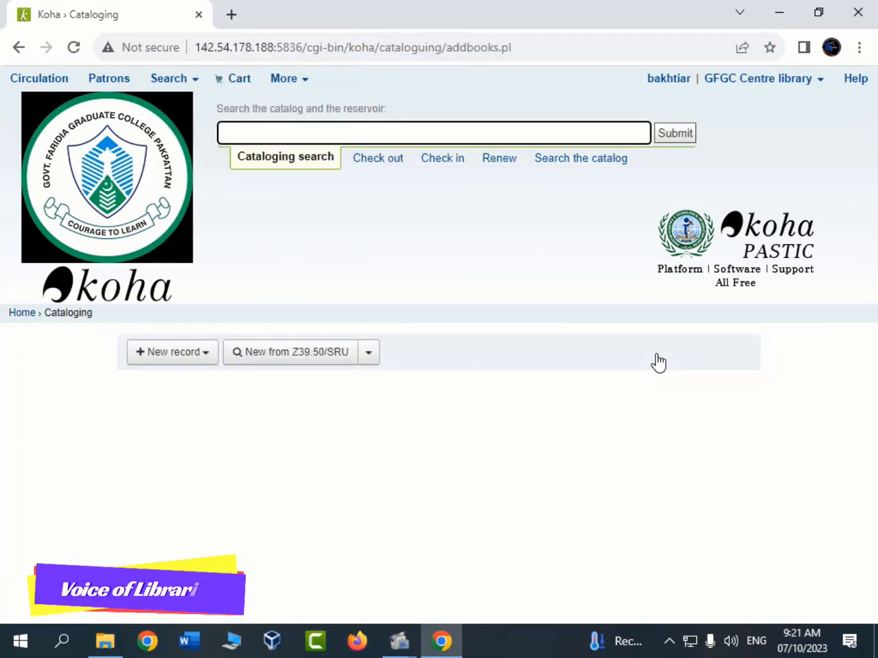
{"action": "left_click", "coordinate": [199, 362]}
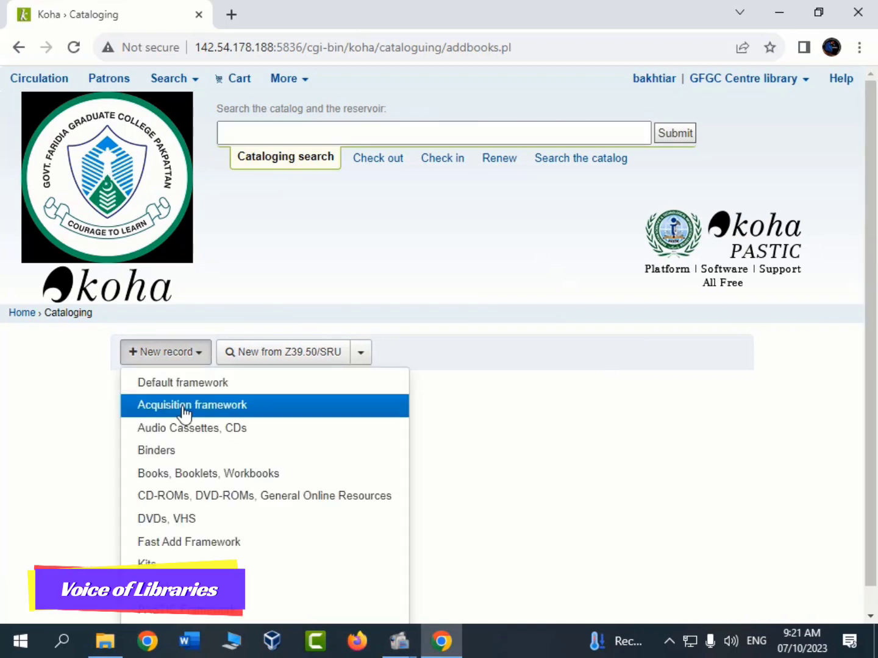
{"action": "left_click", "coordinate": [176, 475]}
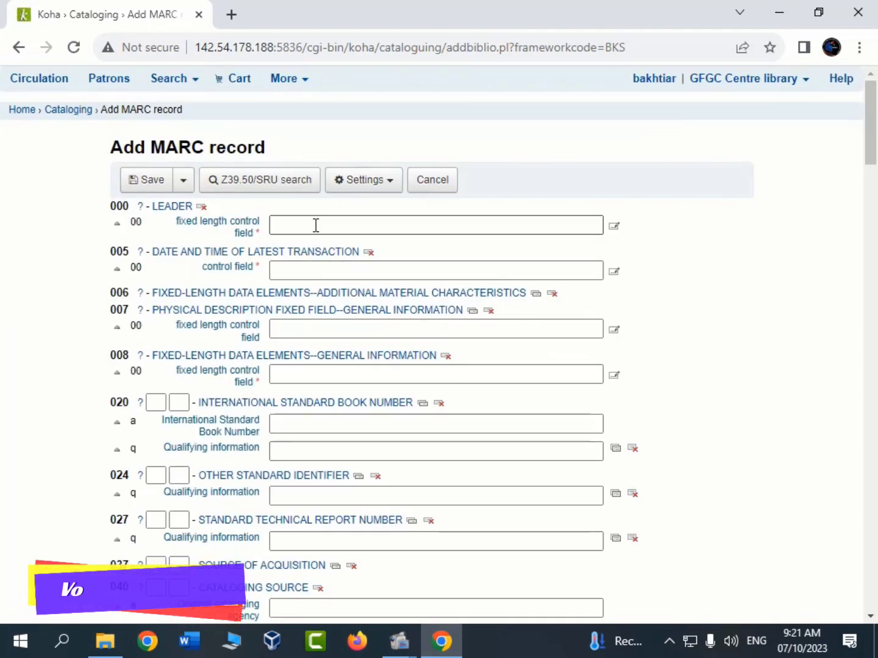
Step: Fill the mandatory 000 leader, 005 and 008 control fields of the new record with their default values
{"action": "scroll", "coordinate": [129, 238], "scroll_direction": "down", "scroll_amount": 5}
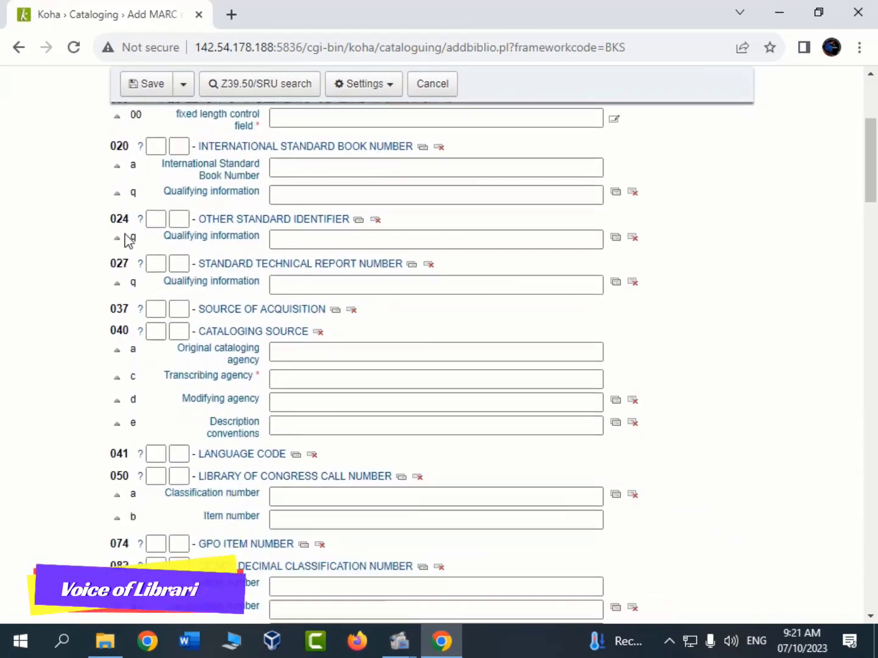
{"action": "scroll", "coordinate": [128, 239], "scroll_direction": "down", "scroll_amount": 6}
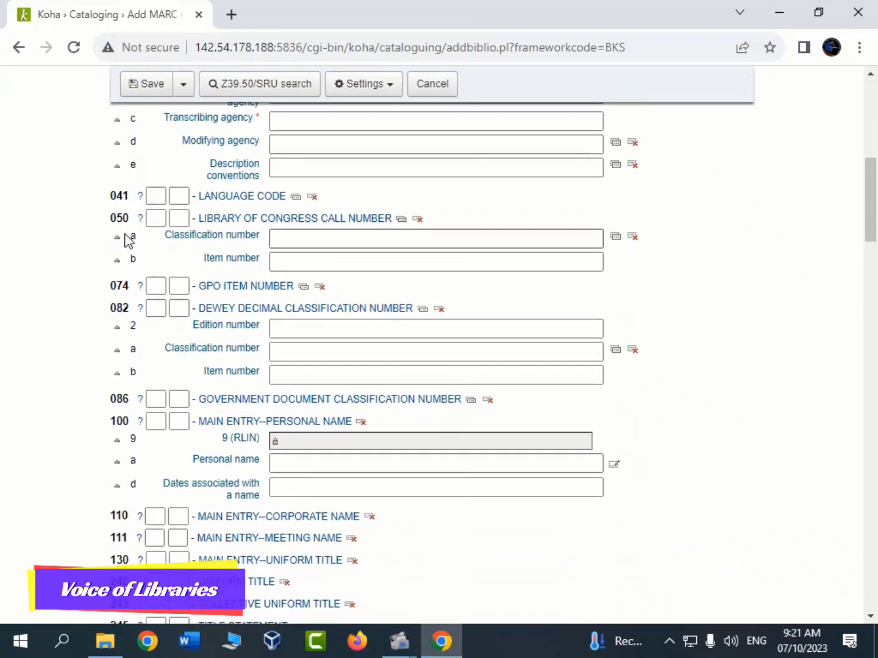
{"action": "scroll", "coordinate": [128, 241], "scroll_direction": "down", "scroll_amount": 6}
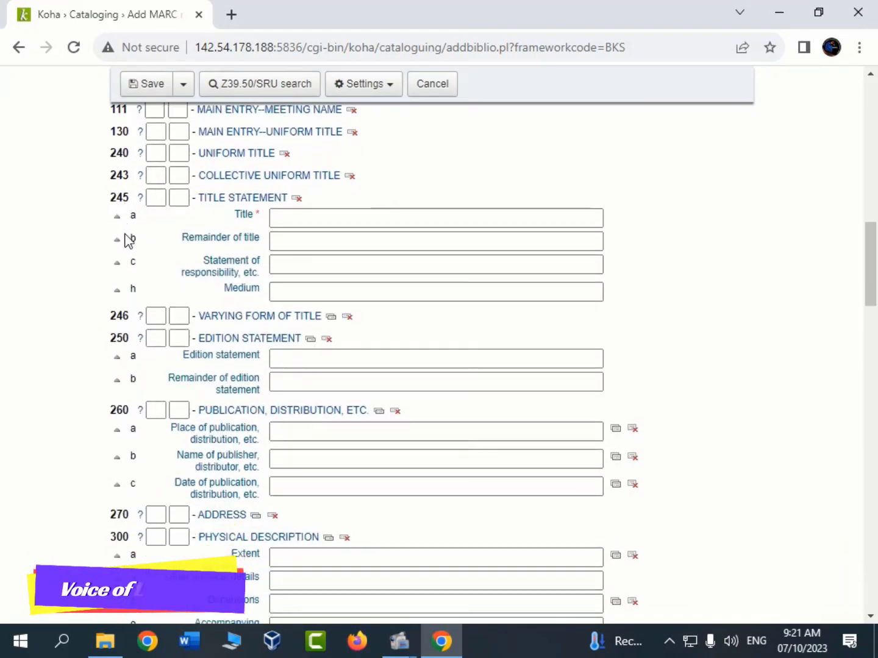
{"action": "scroll", "coordinate": [299, 243], "scroll_direction": "up", "scroll_amount": 15}
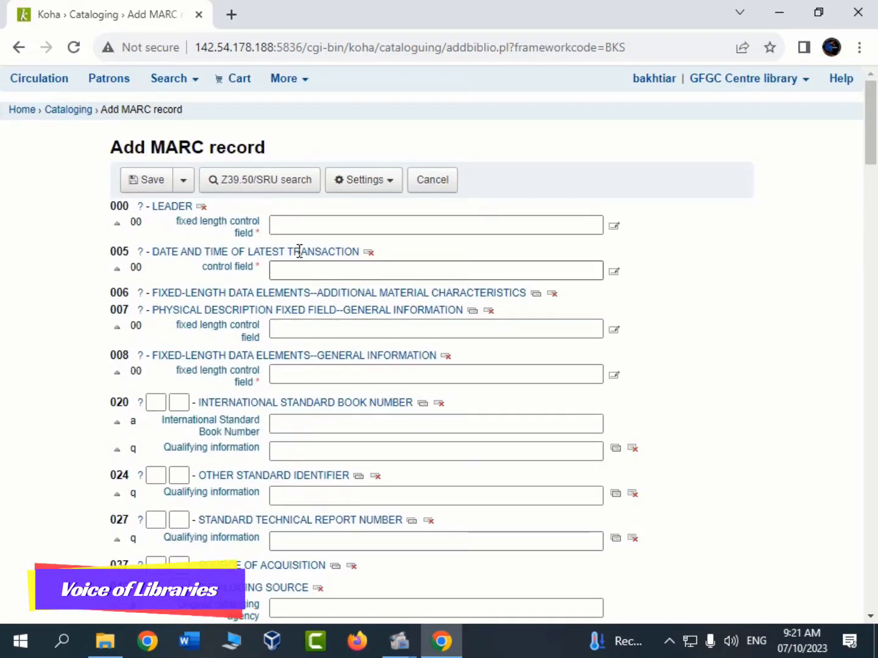
{"action": "left_click", "coordinate": [321, 230]}
{"action": "left_click", "coordinate": [342, 271]}
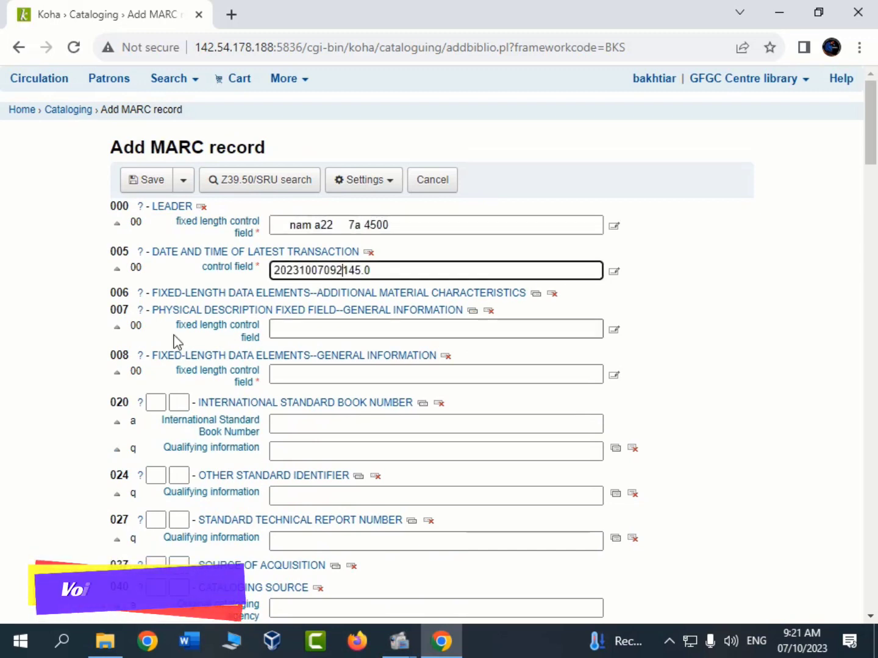
{"action": "left_click", "coordinate": [301, 331]}
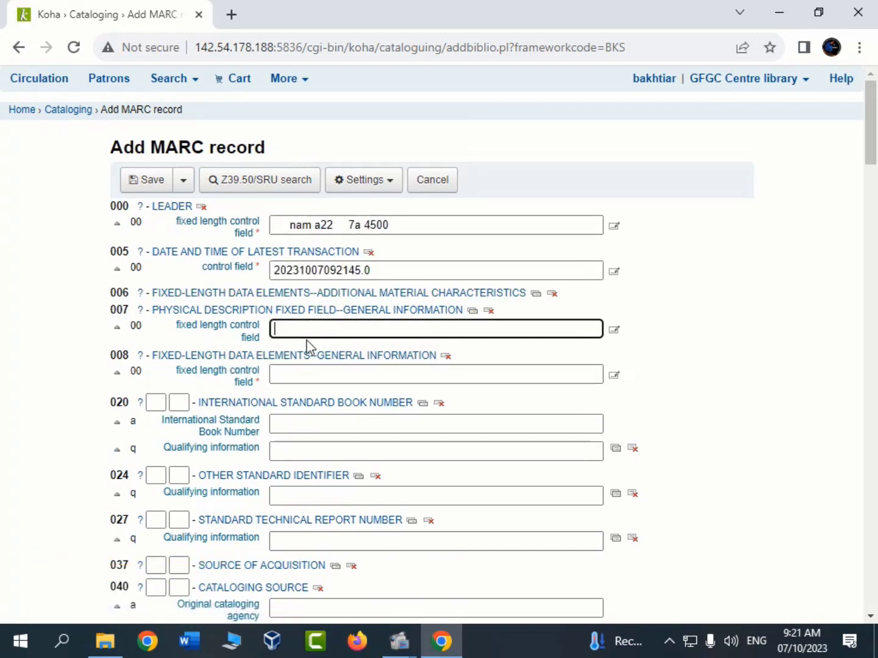
{"action": "left_click", "coordinate": [327, 372]}
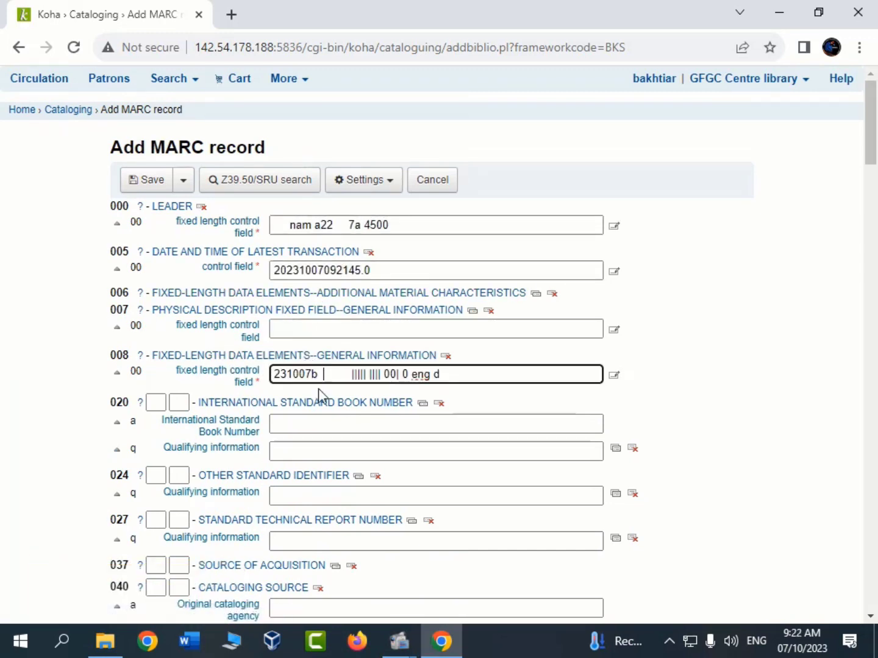
Step: Locate and highlight the 024 Other Standard Identifier tag in the record form
{"action": "left_click", "coordinate": [316, 429]}
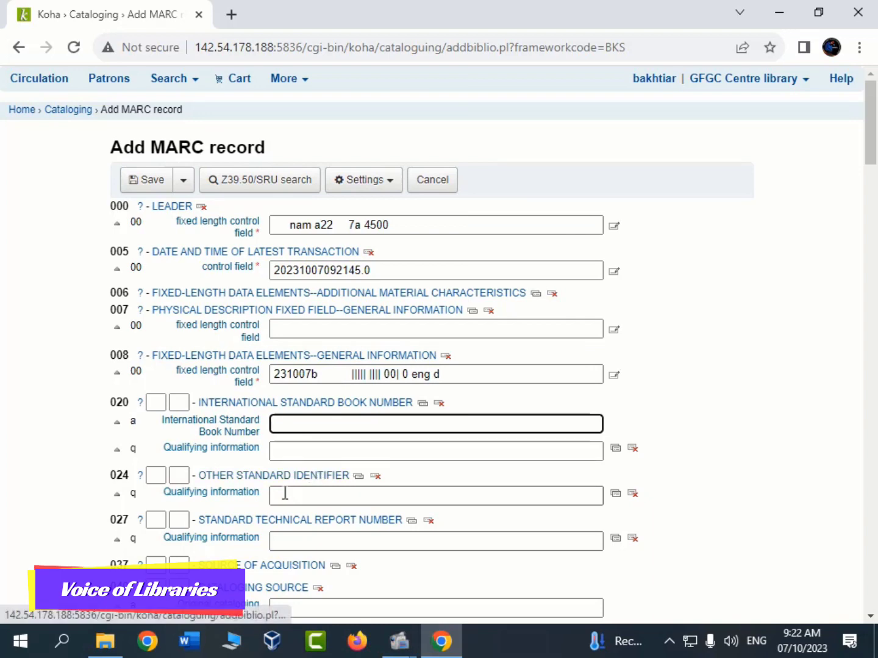
{"action": "scroll", "coordinate": [311, 397], "scroll_direction": "down", "scroll_amount": 3}
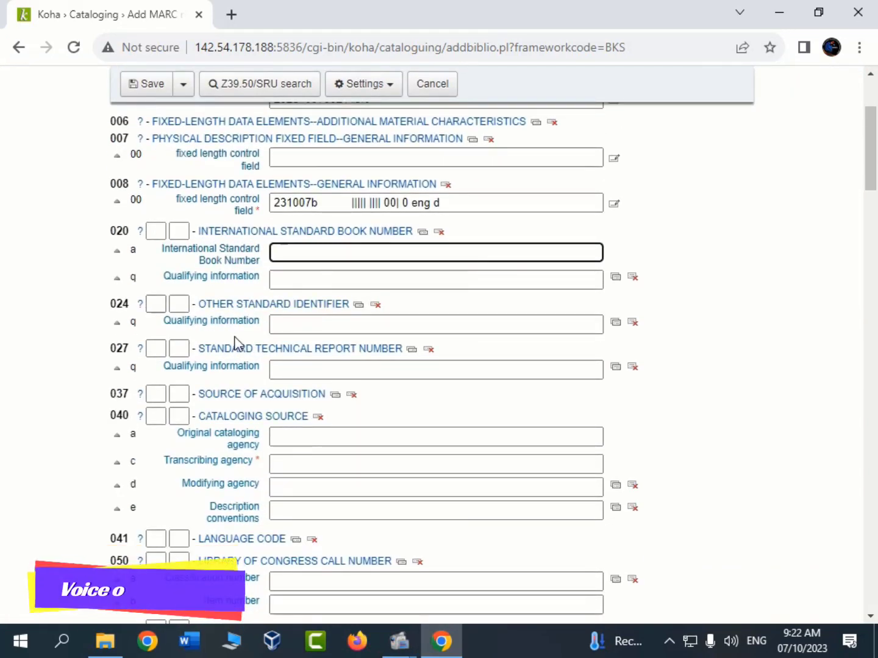
{"action": "left_click", "coordinate": [288, 326]}
{"action": "left_click_drag", "start_coordinate": [110, 306], "coordinate": [417, 312]}
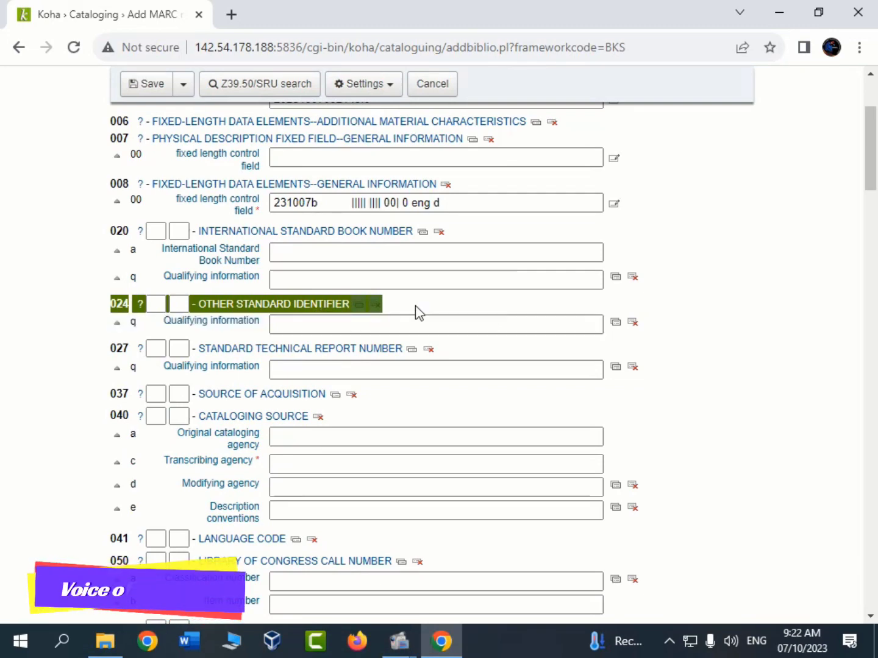
Step: Duplicate the record form's browser tab and return the copy to the staff client home page
{"action": "right_click", "coordinate": [136, 22]}
{"action": "left_click", "coordinate": [195, 129]}
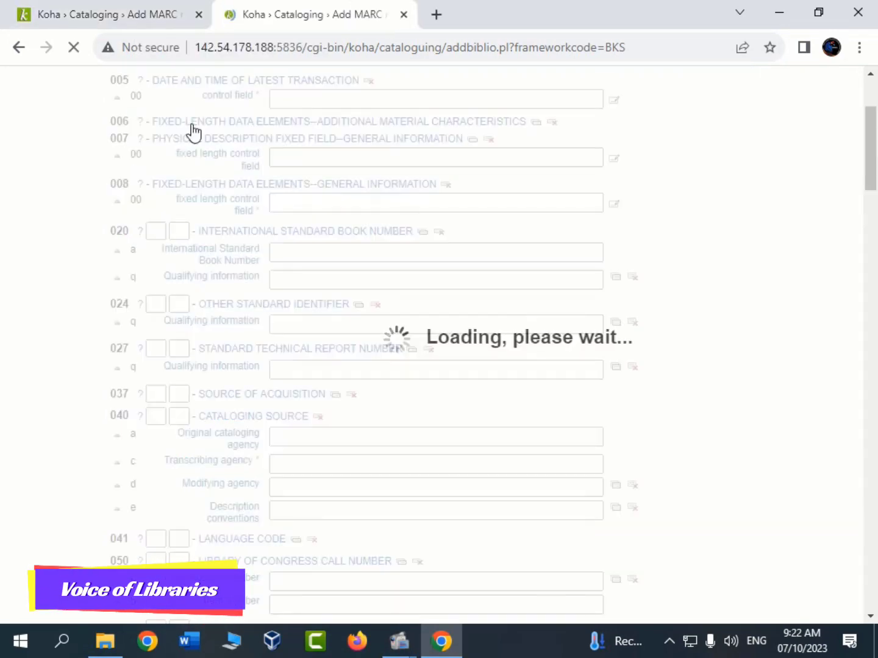
{"action": "left_click", "coordinate": [20, 49]}
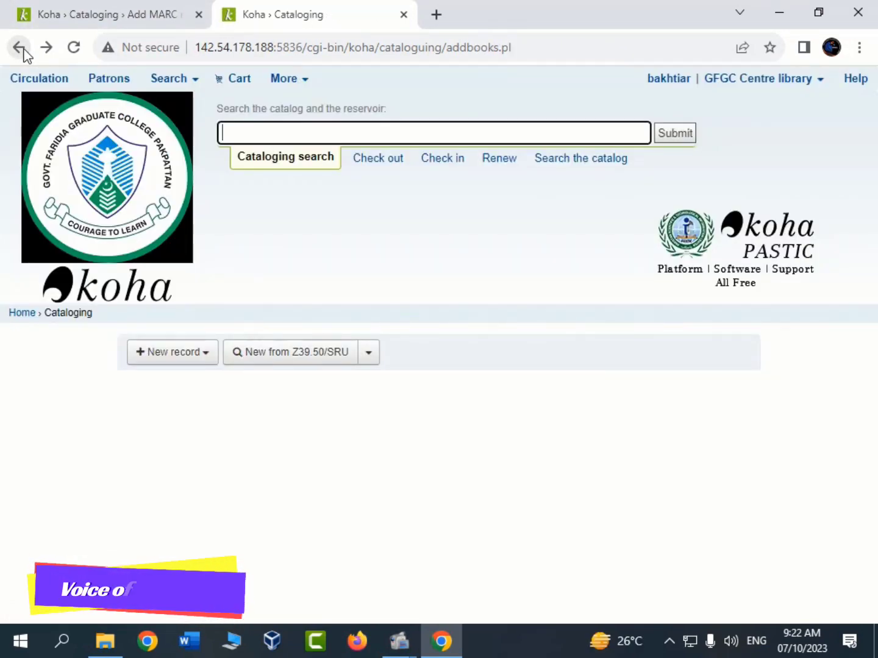
{"action": "left_click", "coordinate": [20, 49]}
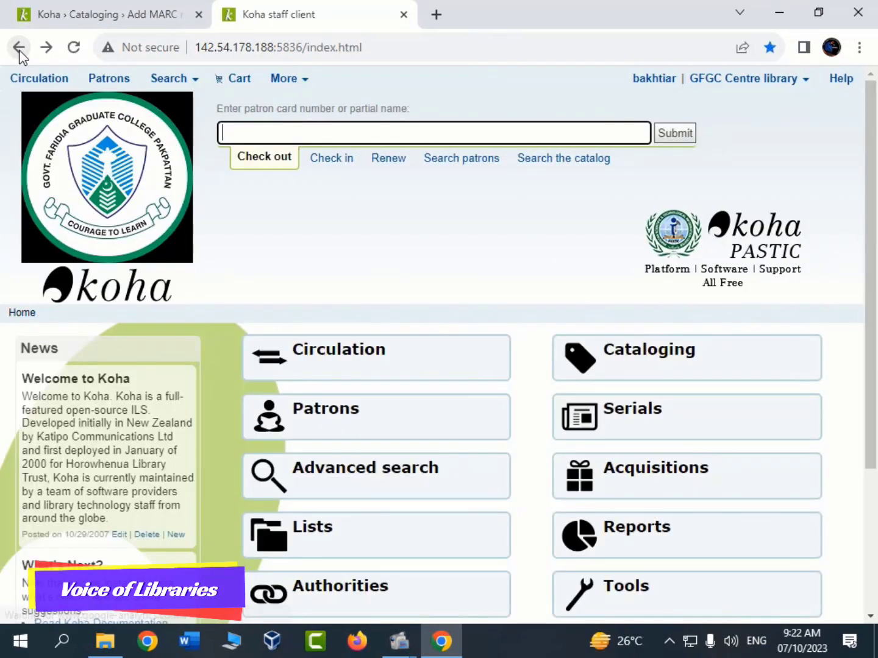
Step: Open the Koha administration page from the staff client home page
{"action": "scroll", "coordinate": [551, 327], "scroll_direction": "down", "scroll_amount": 3}
{"action": "scroll", "coordinate": [779, 304], "scroll_direction": "up", "scroll_amount": 3}
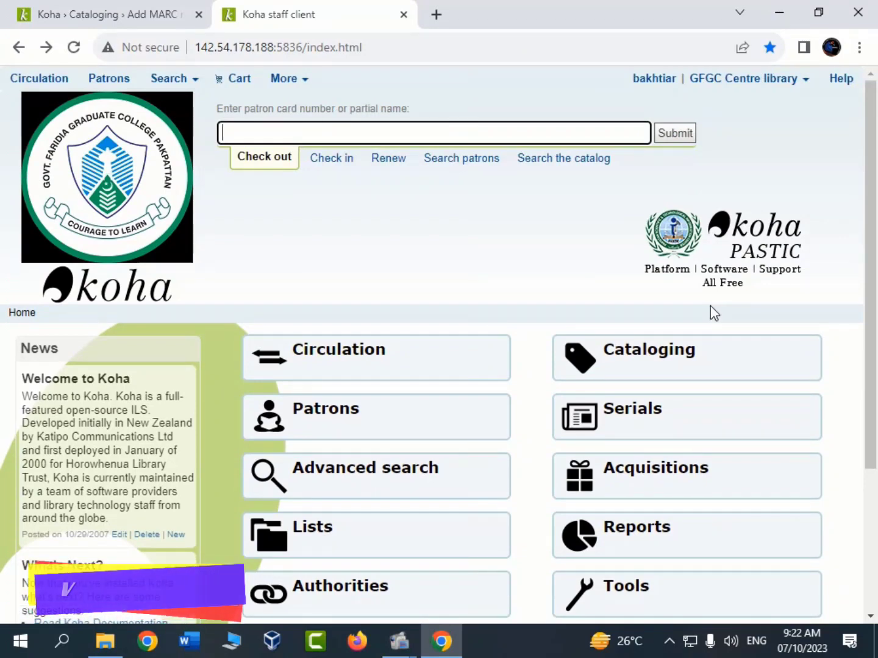
{"action": "scroll", "coordinate": [711, 323], "scroll_direction": "down", "scroll_amount": 3}
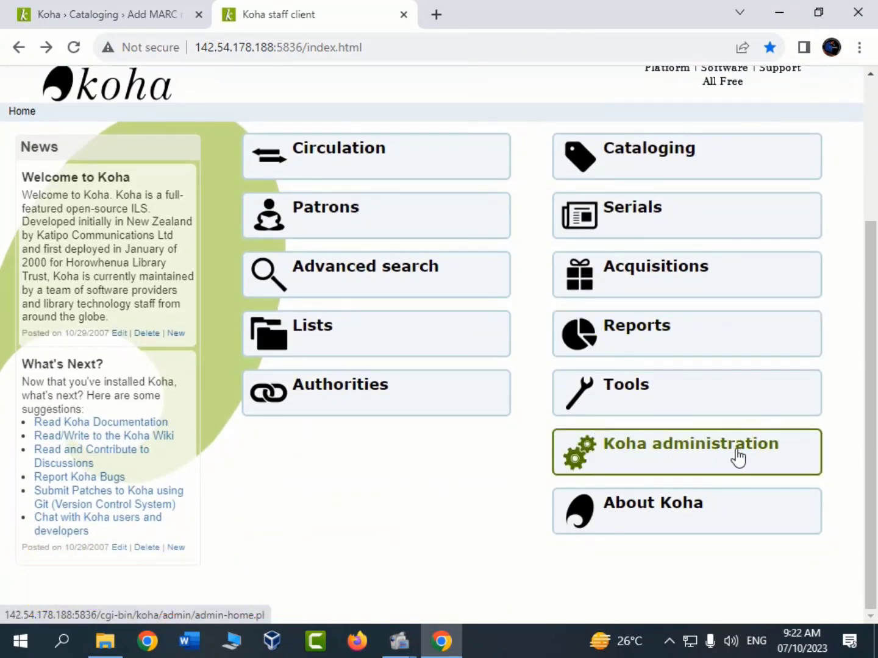
{"action": "left_click_drag", "start_coordinate": [524, 449], "coordinate": [582, 437]}
{"action": "left_click", "coordinate": [530, 447]}
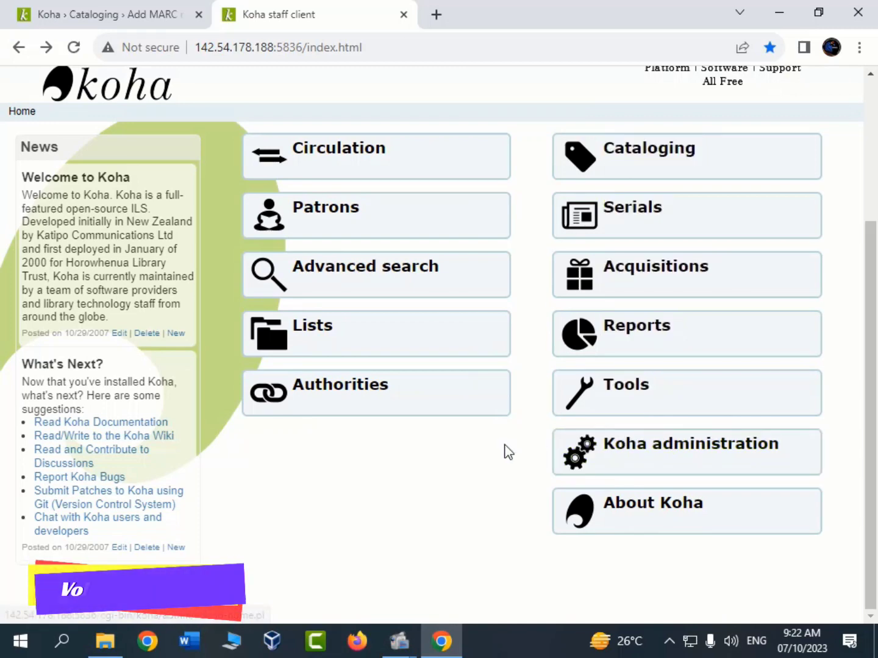
{"action": "left_click", "coordinate": [748, 465]}
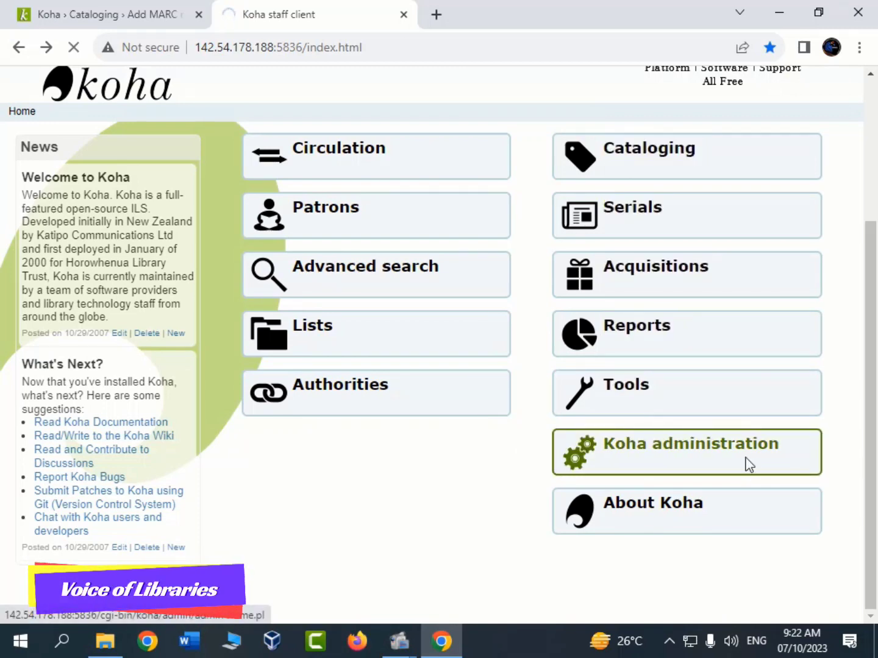
Step: Open the MARC bibliographic framework settings in the Catalog section of the administration page
{"action": "scroll", "coordinate": [498, 384], "scroll_direction": "down", "scroll_amount": 3}
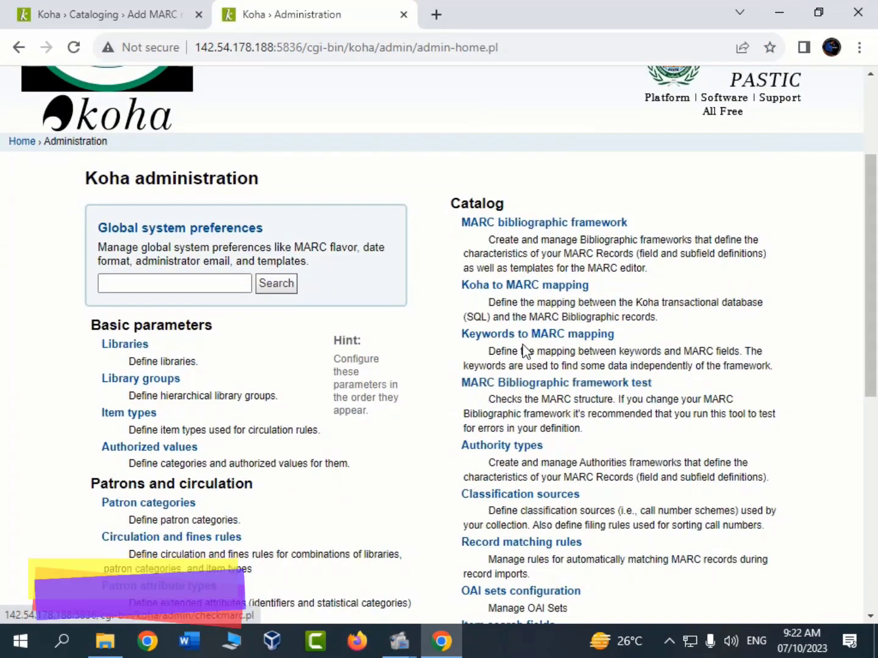
{"action": "scroll", "coordinate": [523, 351], "scroll_direction": "down", "scroll_amount": 2}
{"action": "left_click_drag", "start_coordinate": [456, 135], "coordinate": [626, 143]}
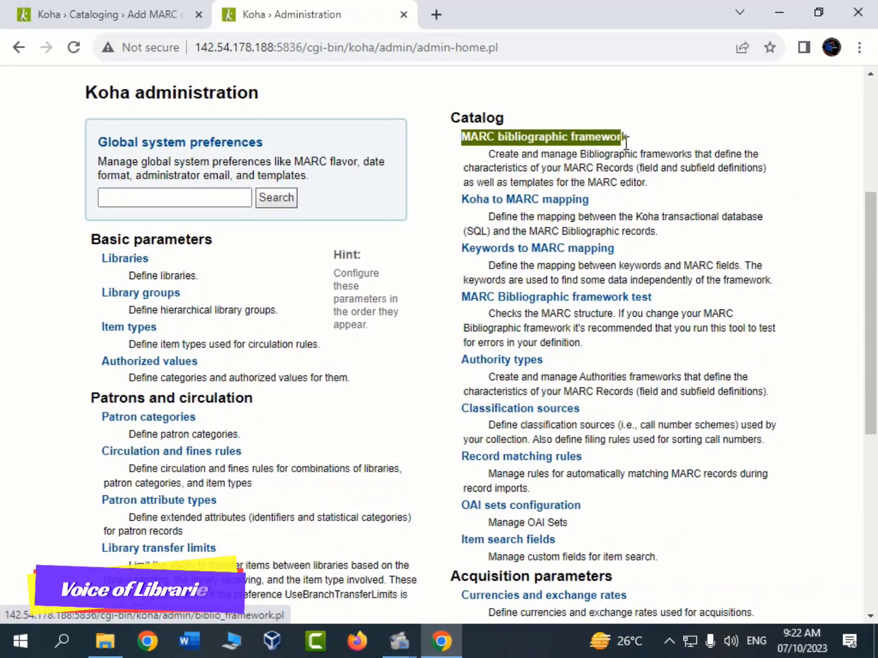
{"action": "left_click", "coordinate": [525, 145]}
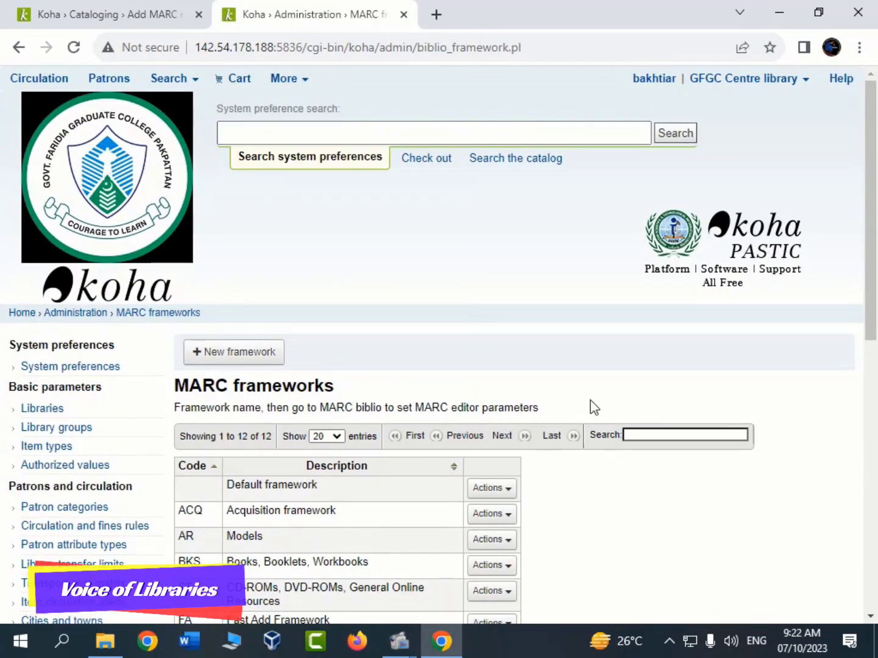
Step: Open the MARC structure of the Books, Booklets, Workbooks (BKS) framework
{"action": "scroll", "coordinate": [526, 345], "scroll_direction": "down", "scroll_amount": 3}
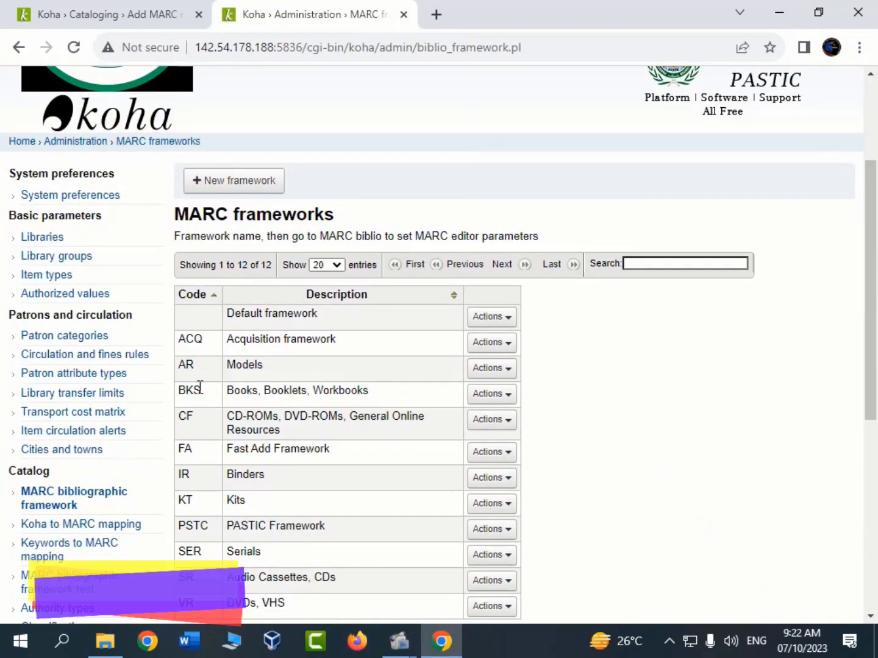
{"action": "left_click_drag", "start_coordinate": [173, 393], "coordinate": [209, 396]}
{"action": "left_click", "coordinate": [668, 452]}
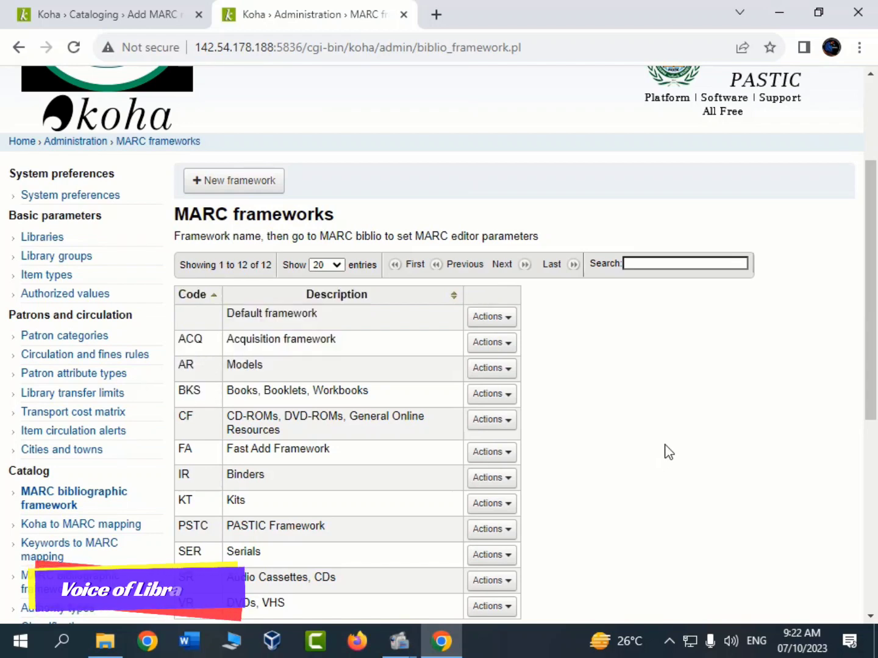
{"action": "left_click_drag", "start_coordinate": [373, 400], "coordinate": [179, 401]}
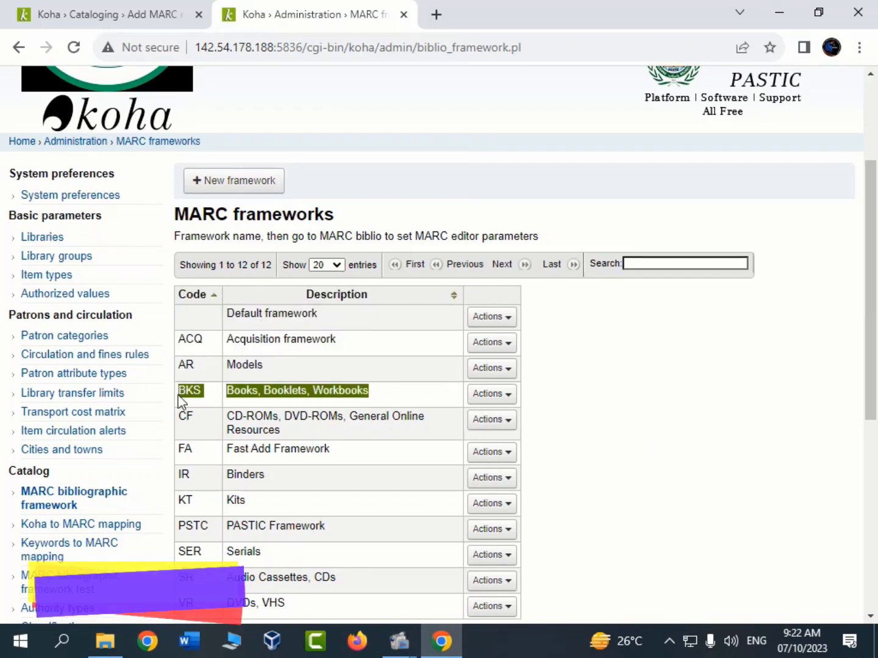
{"action": "left_click", "coordinate": [621, 417]}
{"action": "left_click", "coordinate": [511, 399]}
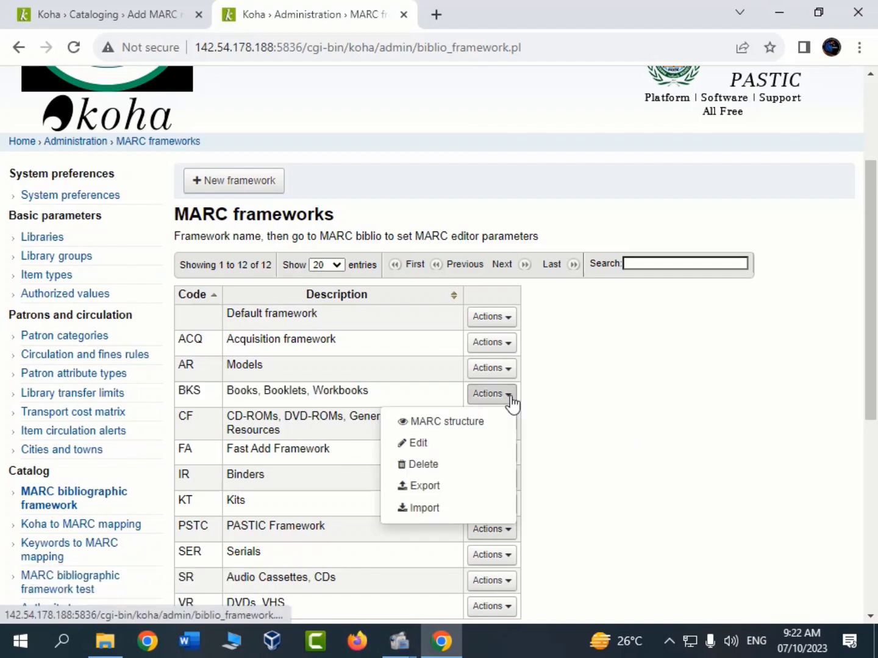
{"action": "left_click", "coordinate": [465, 423]}
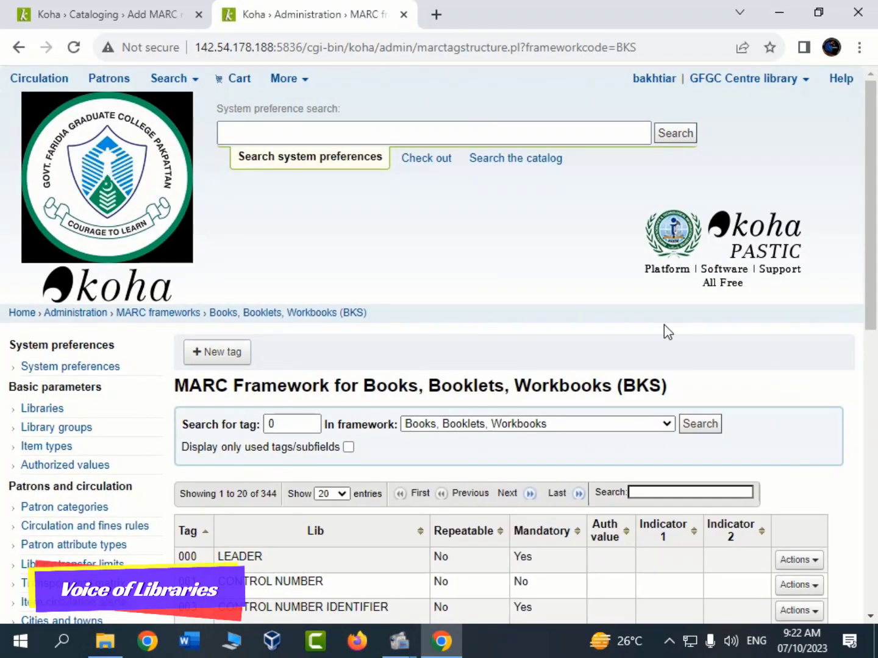
Step: Compare the BKS framework's tag list with the 024 Other Standard Identifier field in the open record form
{"action": "scroll", "coordinate": [666, 325], "scroll_direction": "down", "scroll_amount": 4}
{"action": "scroll", "coordinate": [679, 331], "scroll_direction": "down", "scroll_amount": 2}
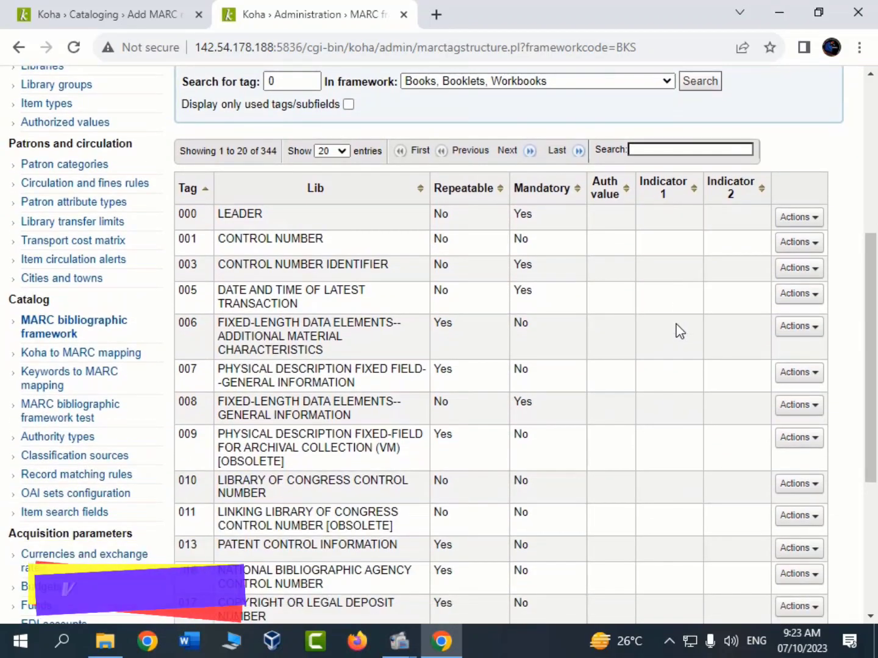
{"action": "left_click", "coordinate": [101, 19]}
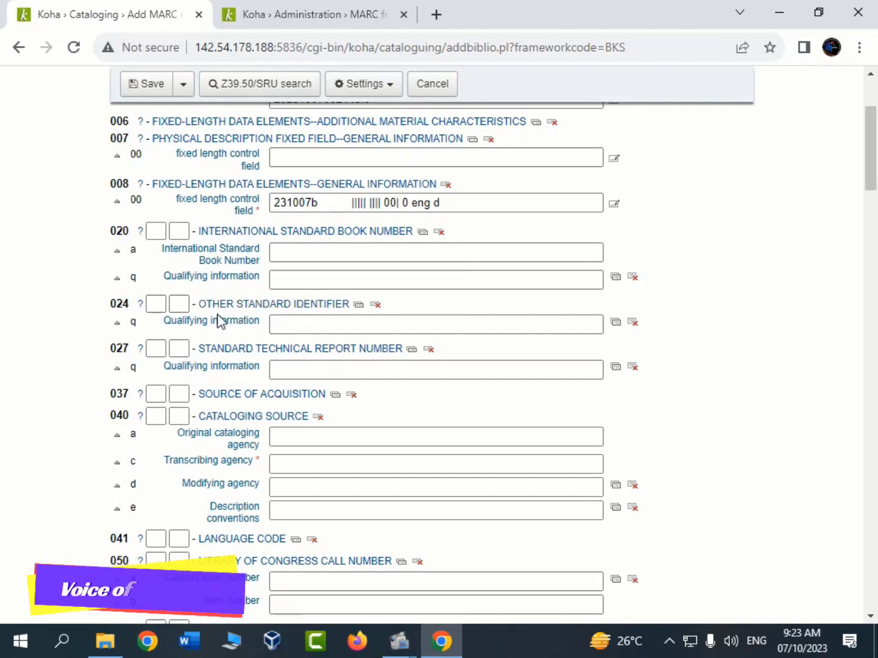
{"action": "left_click", "coordinate": [305, 18]}
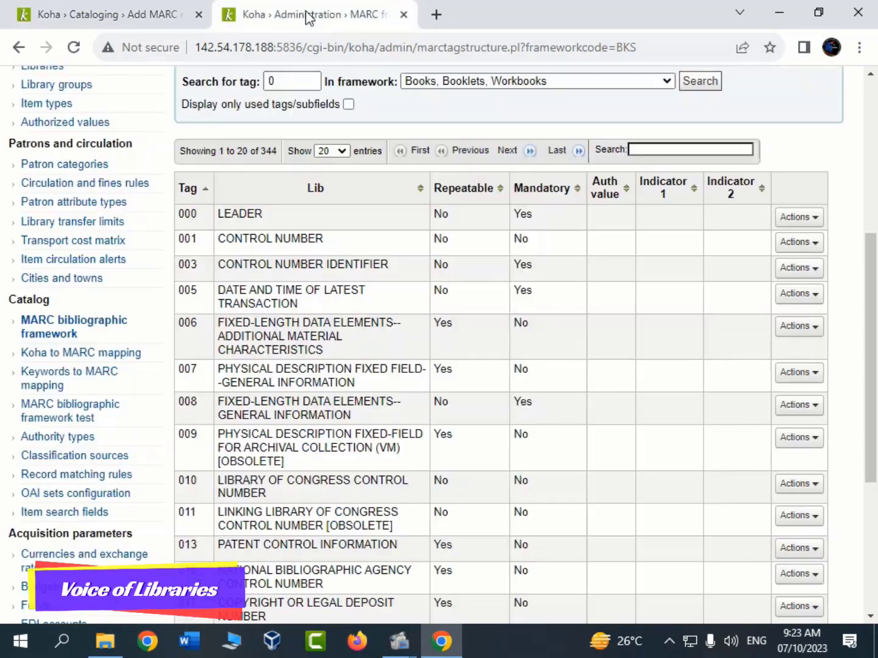
Step: Delete tag 024 (Other Standard Identifier) from the BKS framework's tag list and confirm the deletion
{"action": "left_click", "coordinate": [118, 14]}
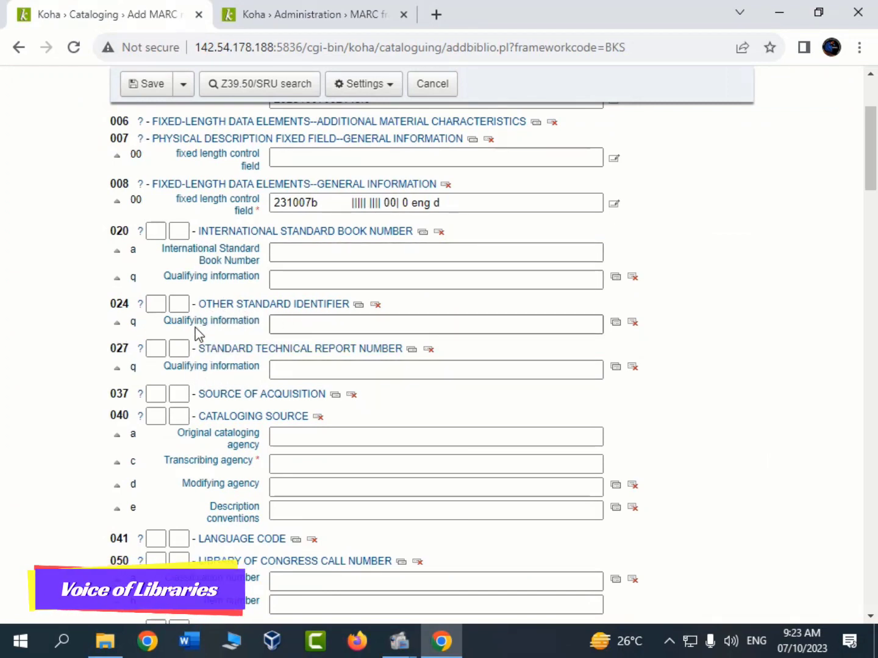
{"action": "left_click", "coordinate": [314, 15]}
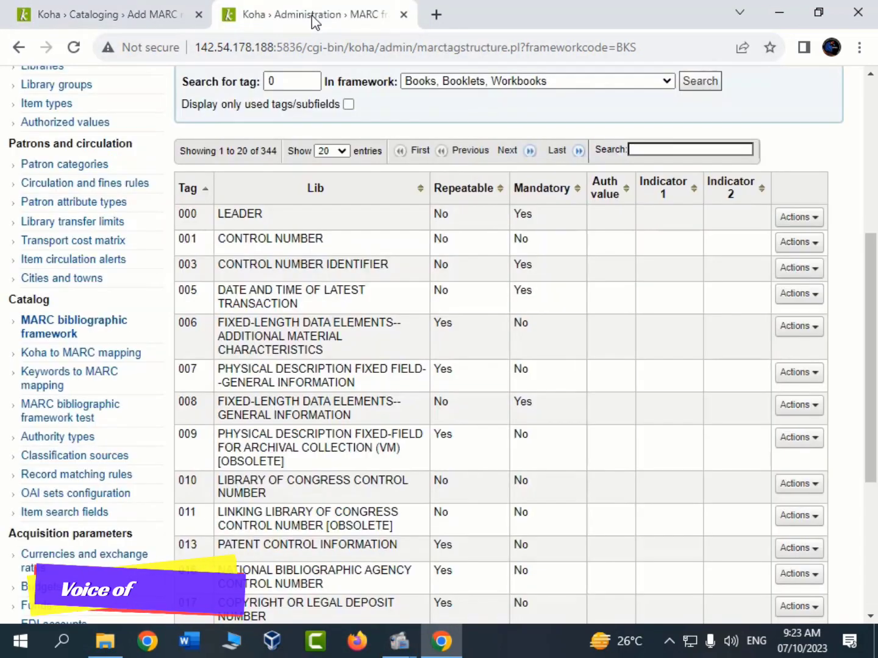
{"action": "scroll", "coordinate": [272, 390], "scroll_direction": "down", "scroll_amount": 3}
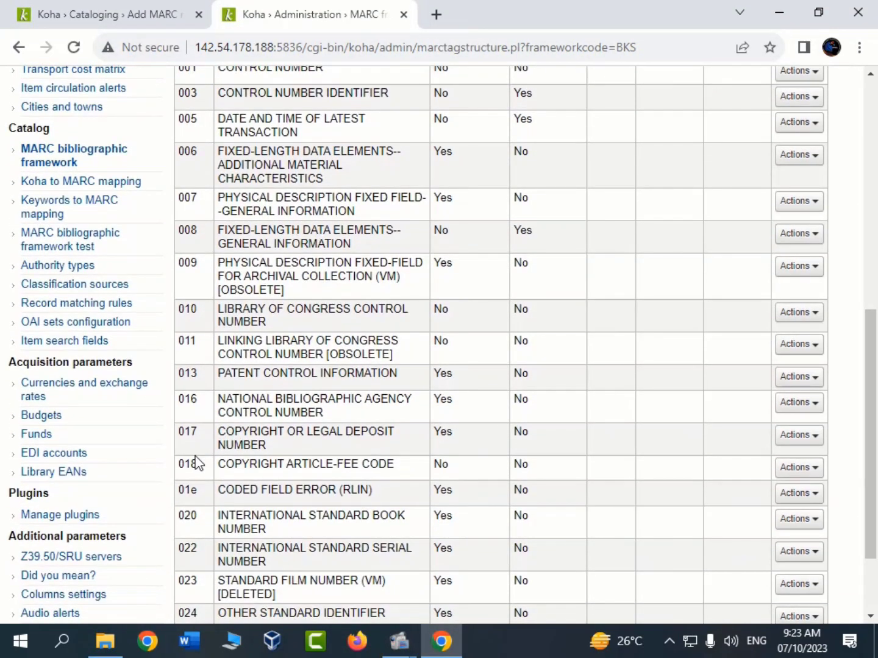
{"action": "scroll", "coordinate": [191, 515], "scroll_direction": "down", "scroll_amount": 2}
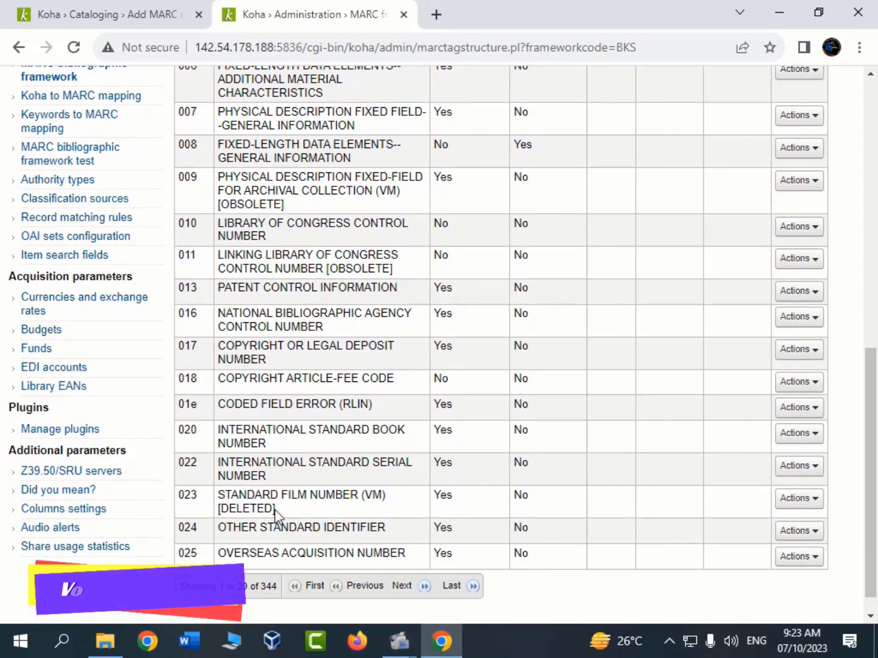
{"action": "left_click_drag", "start_coordinate": [182, 531], "coordinate": [713, 535]}
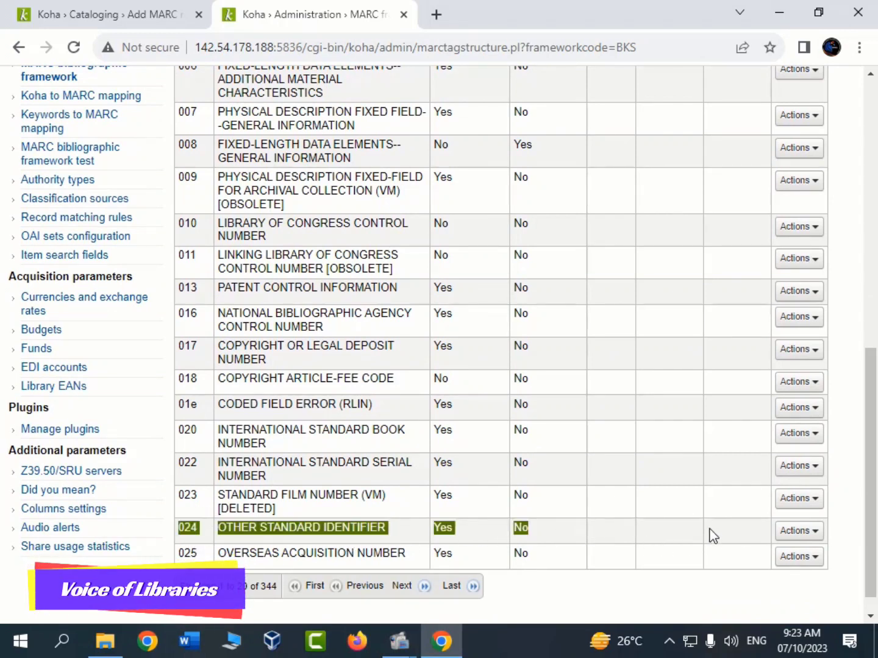
{"action": "left_click", "coordinate": [812, 536]}
{"action": "left_click", "coordinate": [745, 604]}
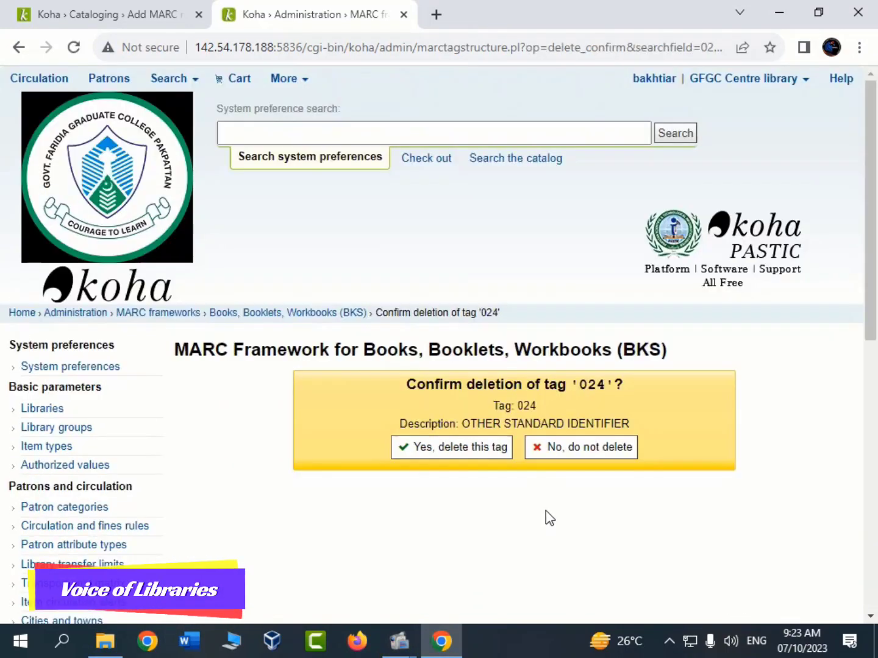
{"action": "left_click", "coordinate": [476, 452]}
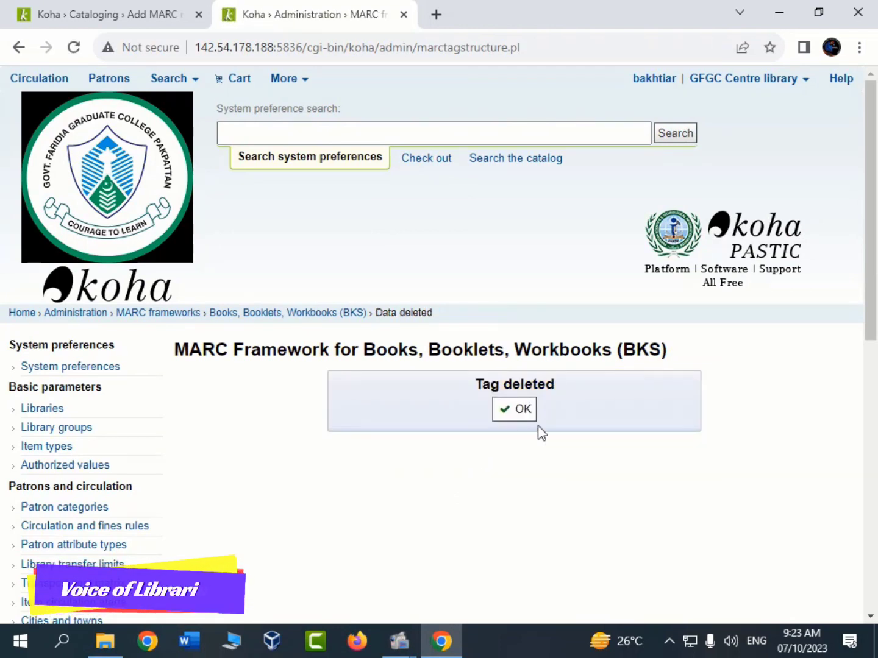
{"action": "left_click", "coordinate": [523, 414]}
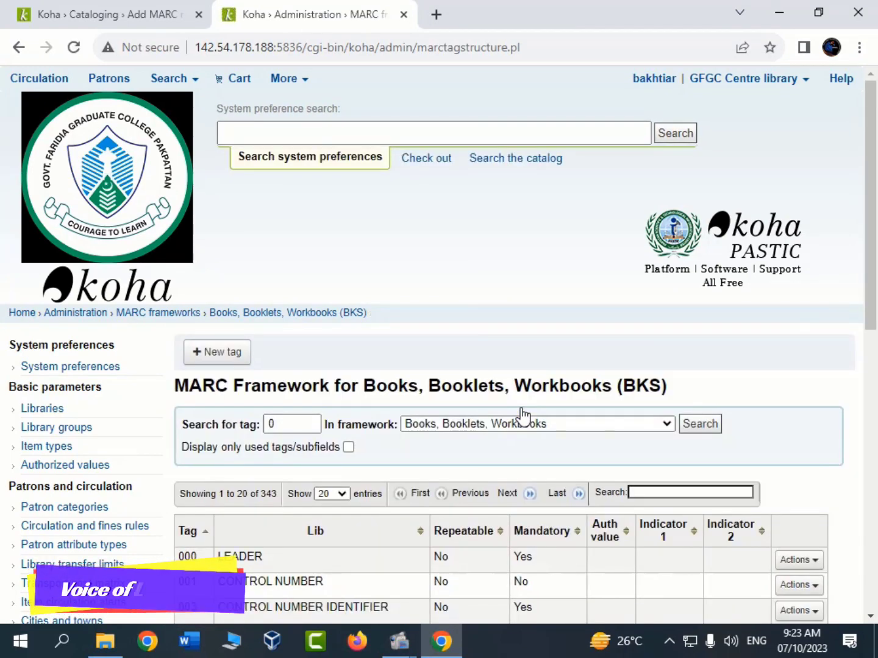
Step: Reload the Add MARC record form and check the fields from 020 to 027 for tag 024
{"action": "scroll", "coordinate": [657, 407], "scroll_direction": "down", "scroll_amount": 3}
{"action": "scroll", "coordinate": [659, 403], "scroll_direction": "down", "scroll_amount": 3}
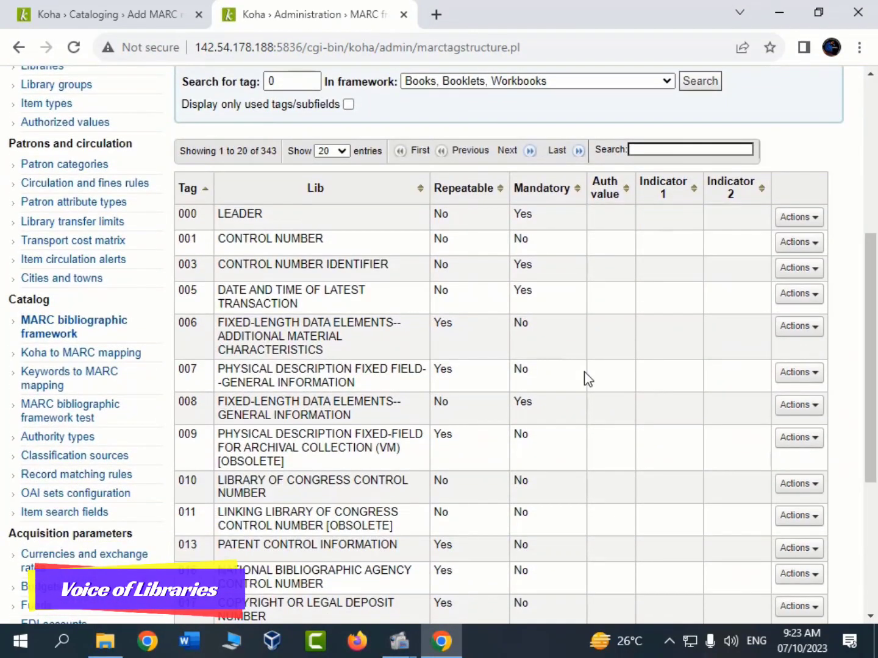
{"action": "left_click", "coordinate": [104, 5]}
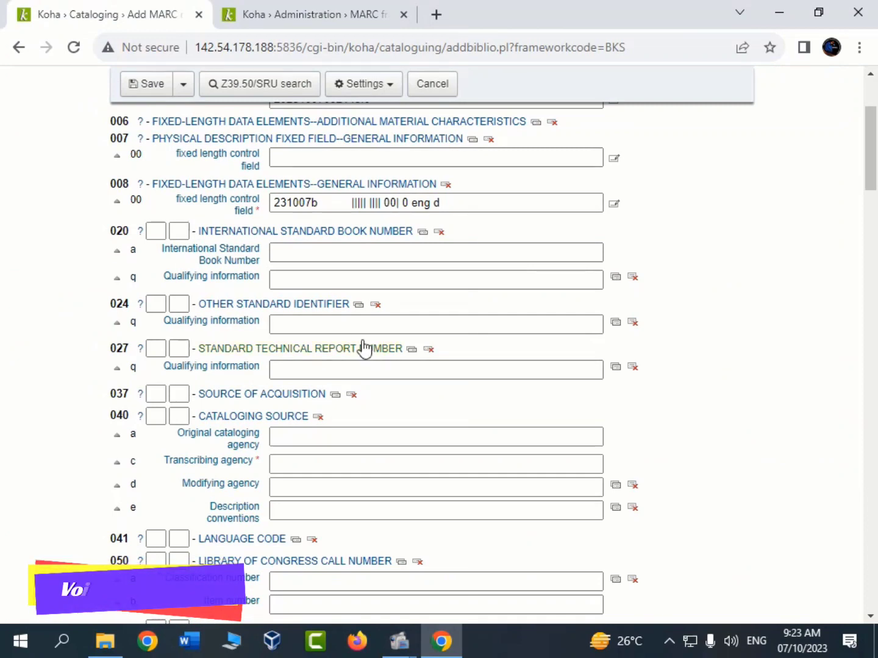
{"action": "left_click", "coordinate": [74, 47]}
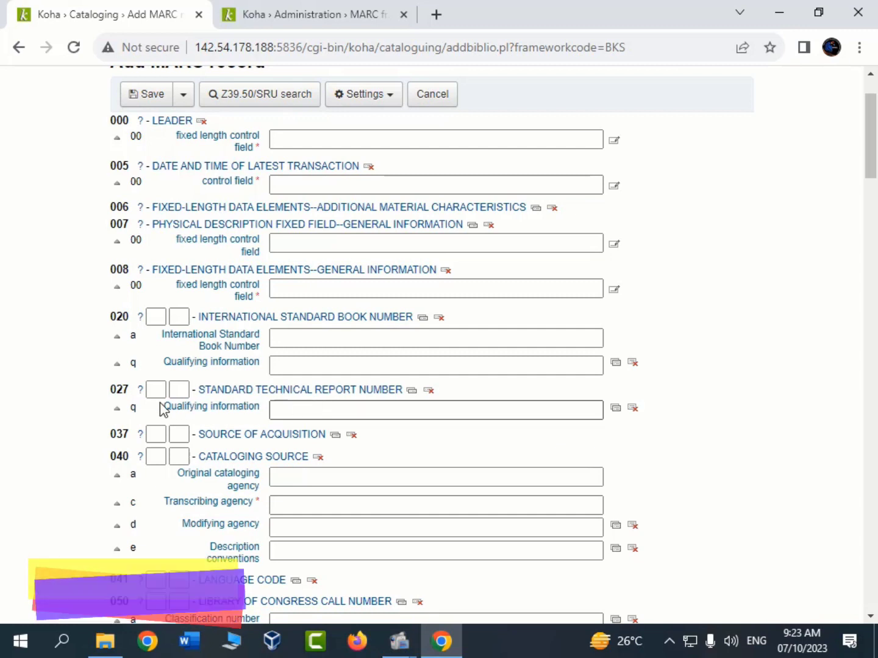
{"action": "left_click_drag", "start_coordinate": [111, 322], "coordinate": [201, 332]}
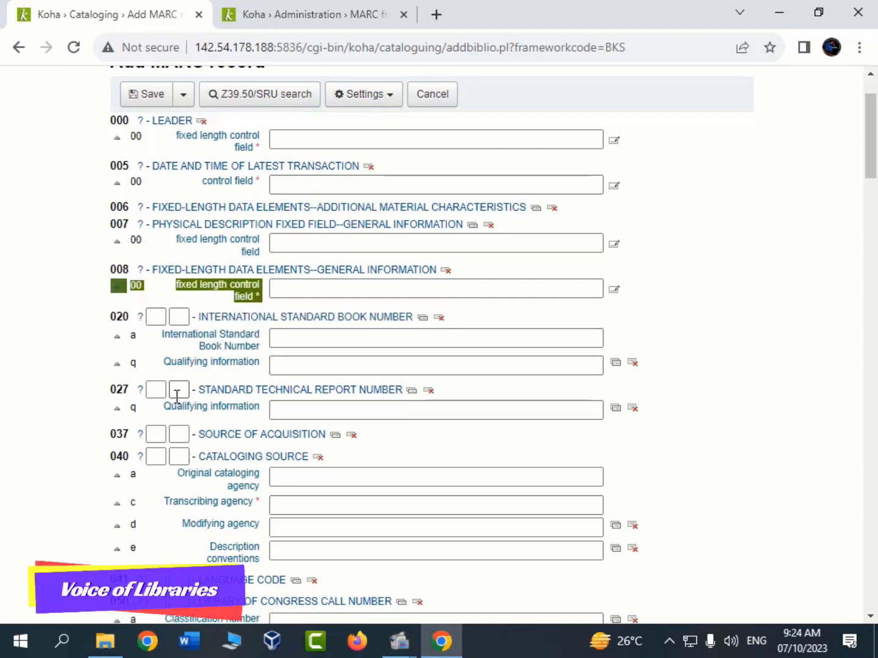
{"action": "scroll", "coordinate": [178, 395], "scroll_direction": "down", "scroll_amount": 1}
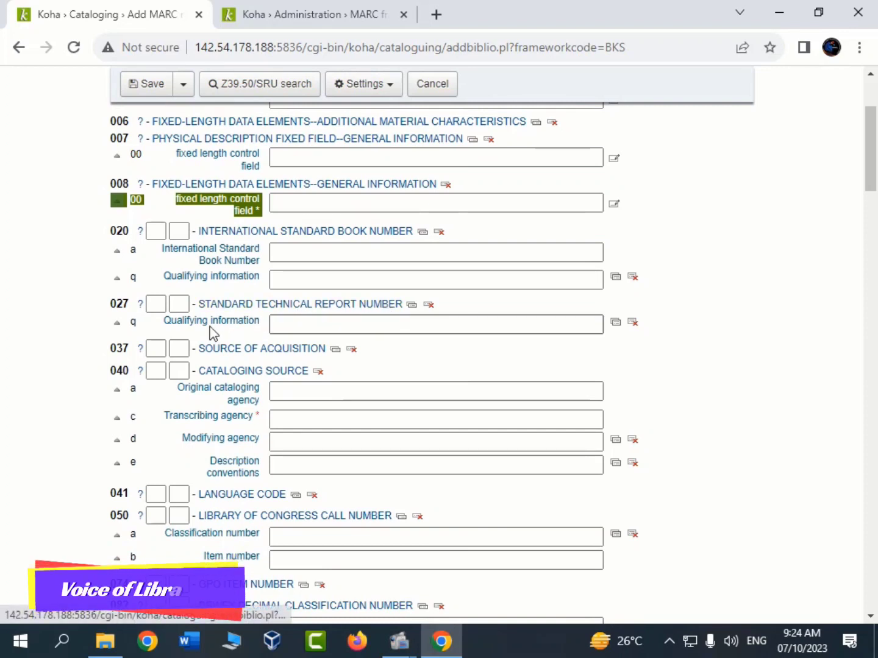
{"action": "left_click", "coordinate": [91, 307]}
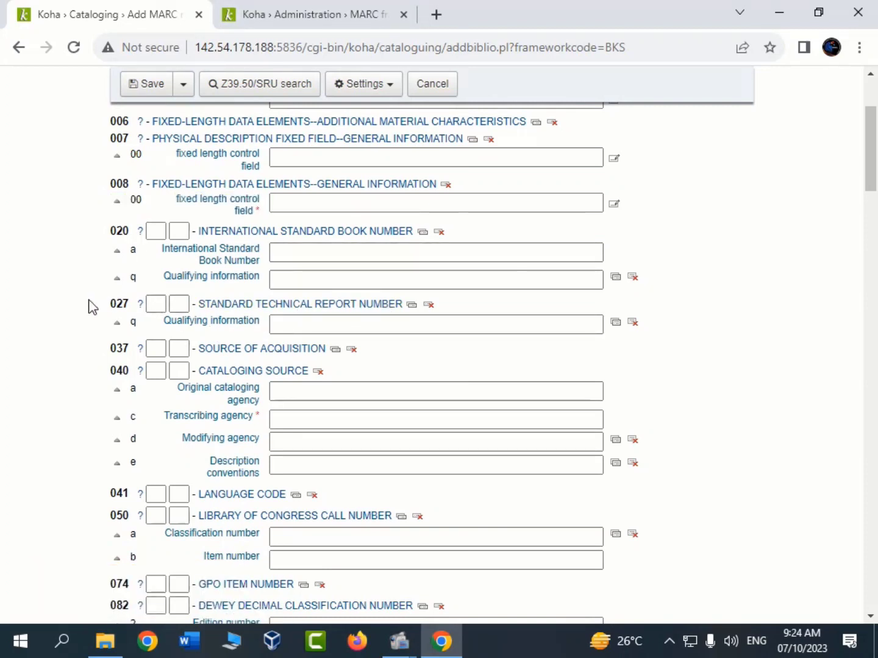
{"action": "left_click_drag", "start_coordinate": [107, 312], "coordinate": [377, 304]}
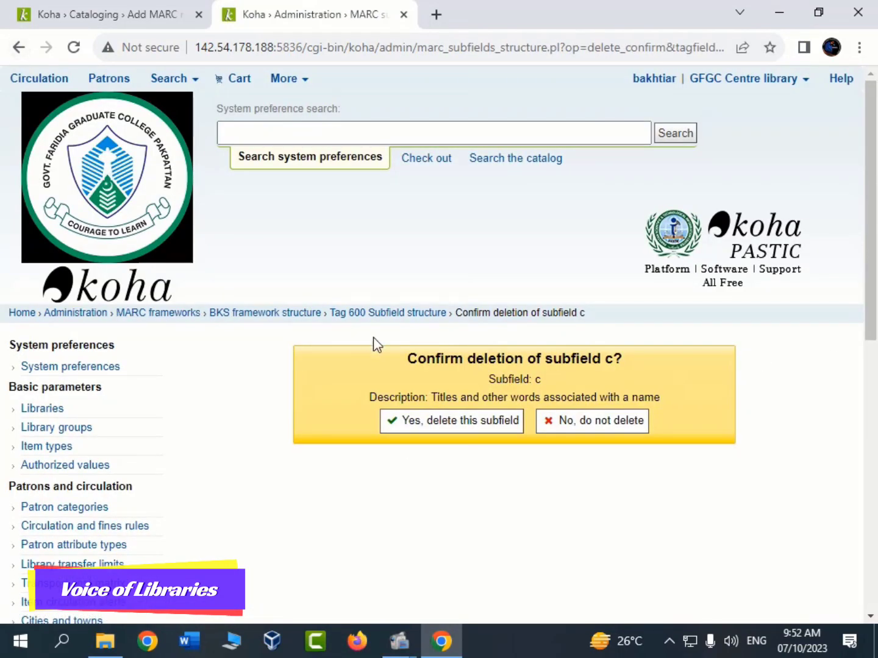
Step: Decline the deletion of tag 600's subfield c and delete its subfield g (Miscellaneous information) instead
{"action": "left_click", "coordinate": [596, 427]}
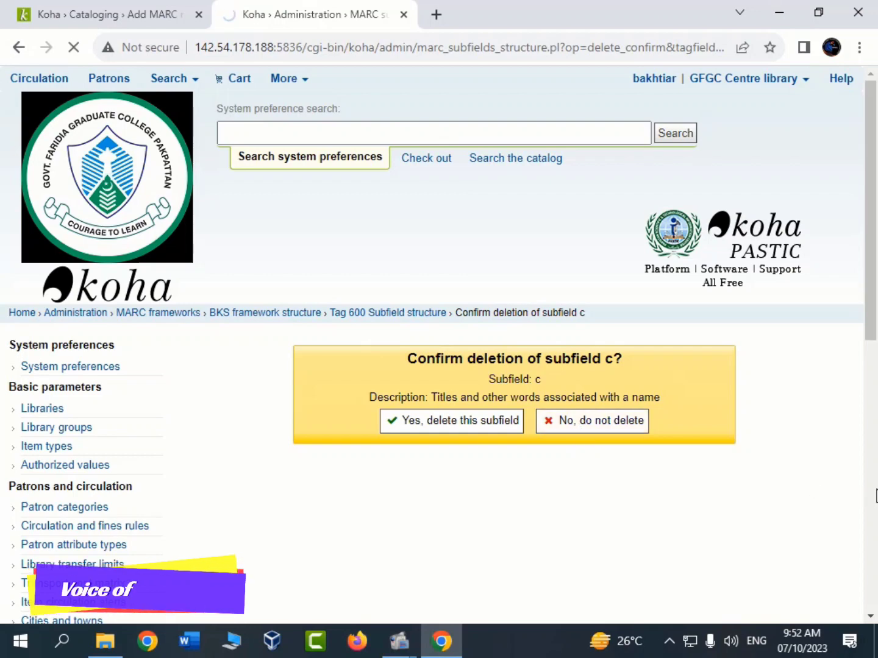
{"action": "scroll", "coordinate": [372, 411], "scroll_direction": "down", "scroll_amount": 3}
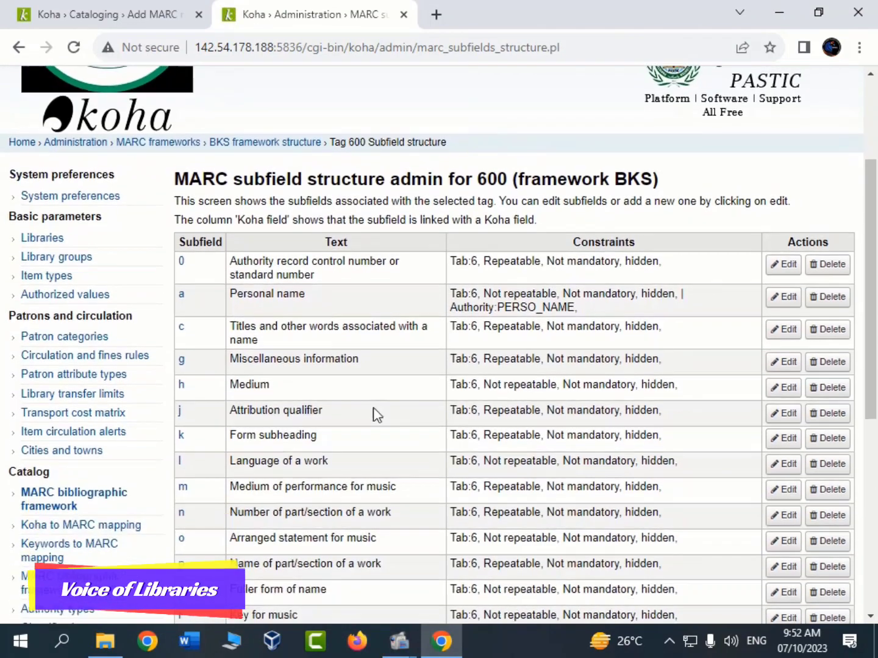
{"action": "left_click", "coordinate": [820, 361]}
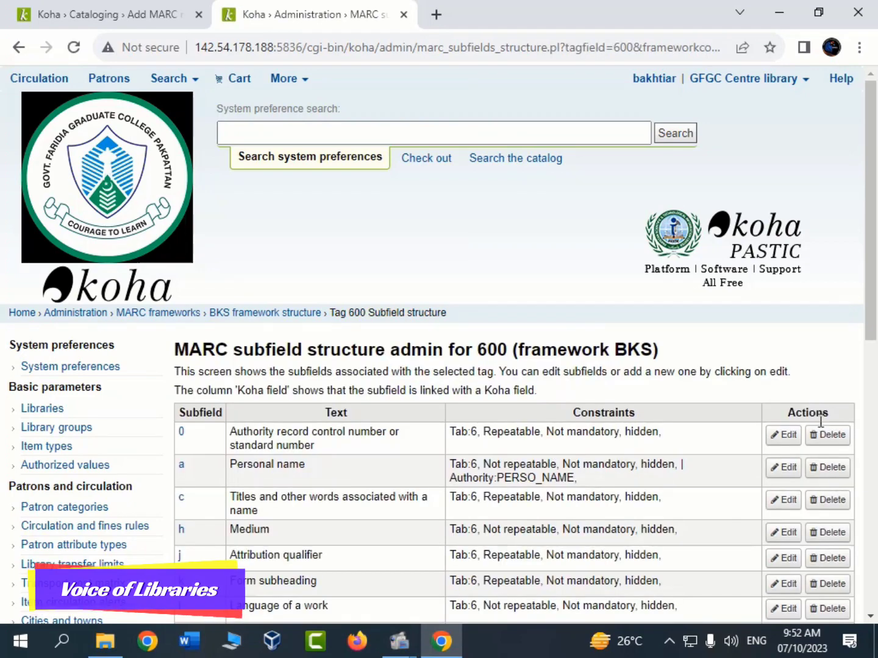
Step: Delete subfield h (Medium) from tag 600 in the BKS framework and confirm the deletion
{"action": "scroll", "coordinate": [665, 447], "scroll_direction": "down", "scroll_amount": 3}
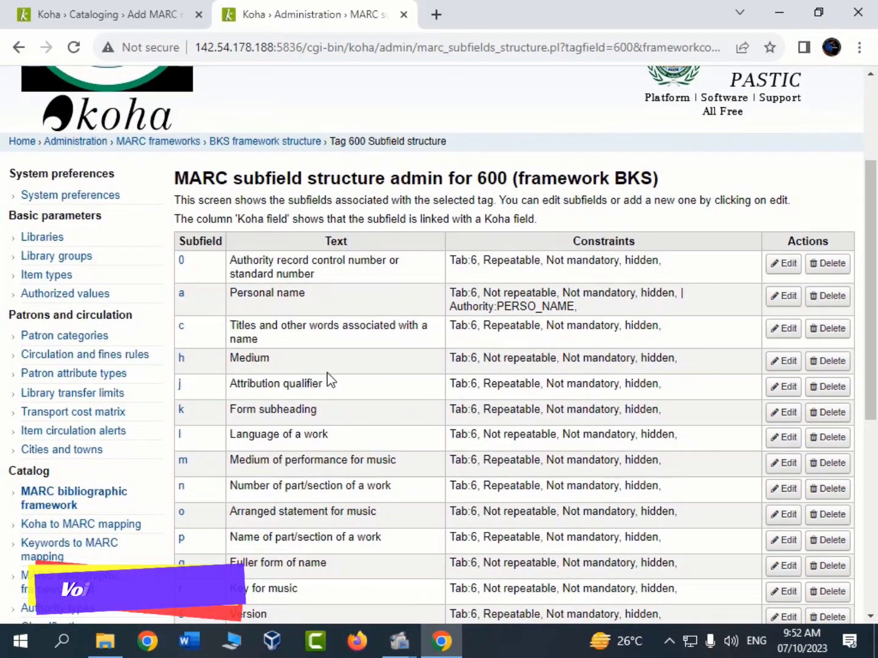
{"action": "left_click", "coordinate": [826, 363]}
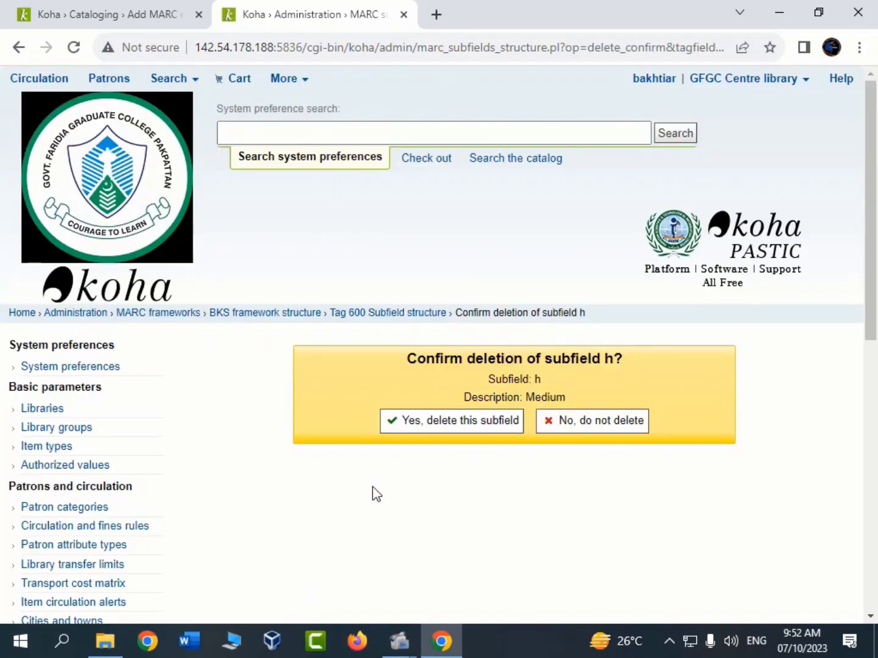
{"action": "left_click", "coordinate": [457, 430]}
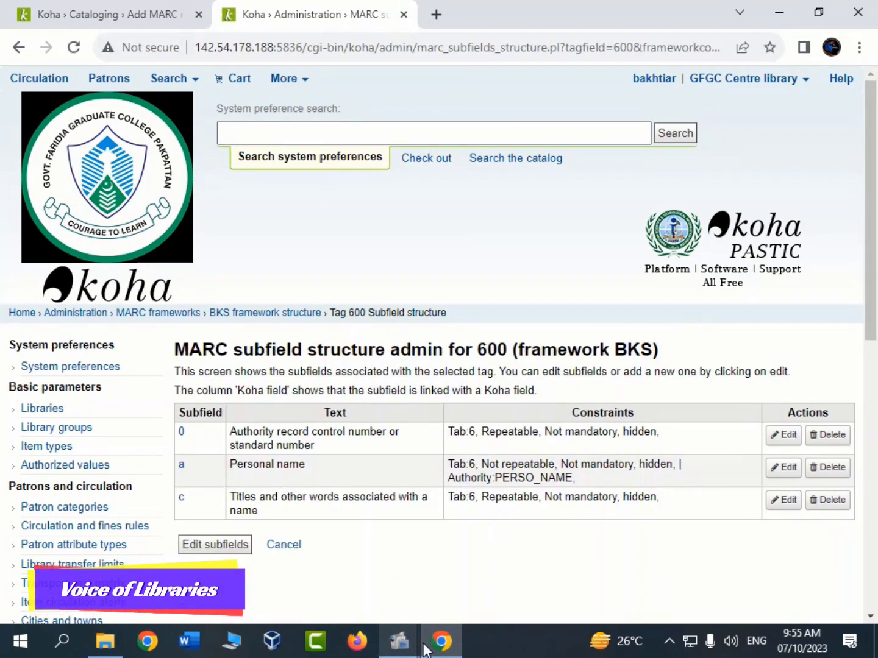
Step: Reload the Add MARC record form and expand tag 600 to compare its subfields with the framework's 600 subfield structure
{"action": "mouse_move", "coordinate": [442, 644]}
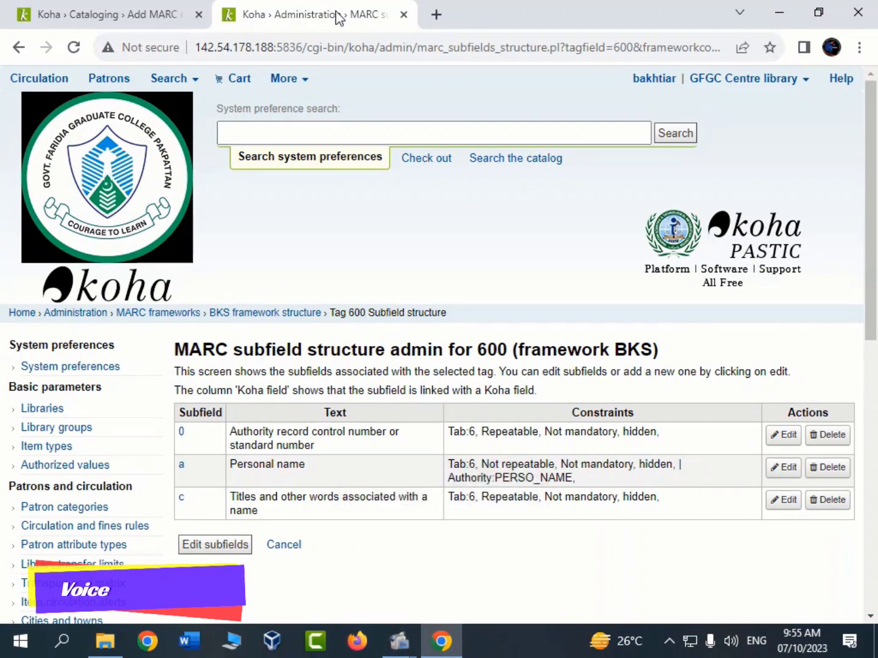
{"action": "scroll", "coordinate": [594, 419], "scroll_direction": "down", "scroll_amount": 3}
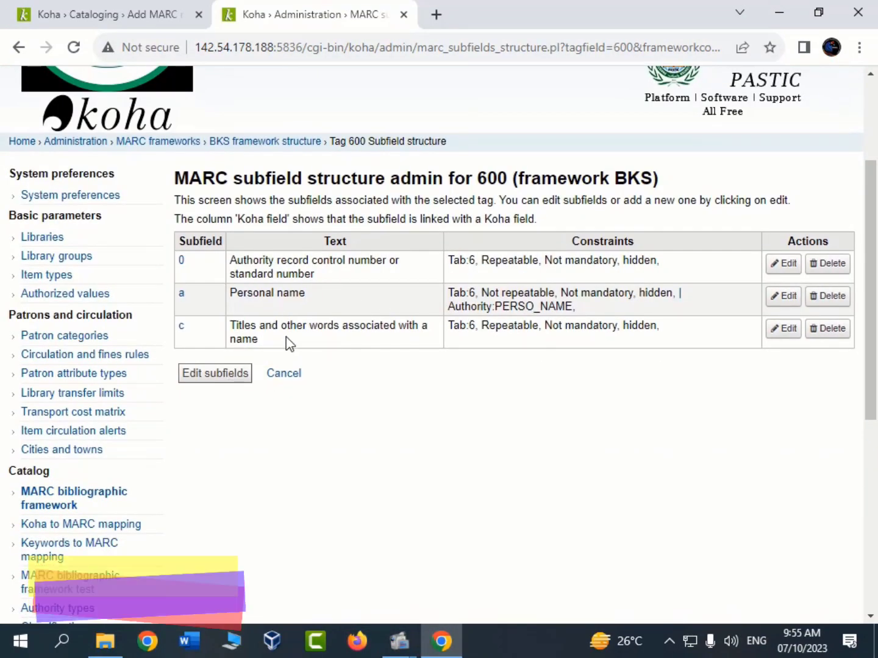
{"action": "left_click", "coordinate": [124, 19]}
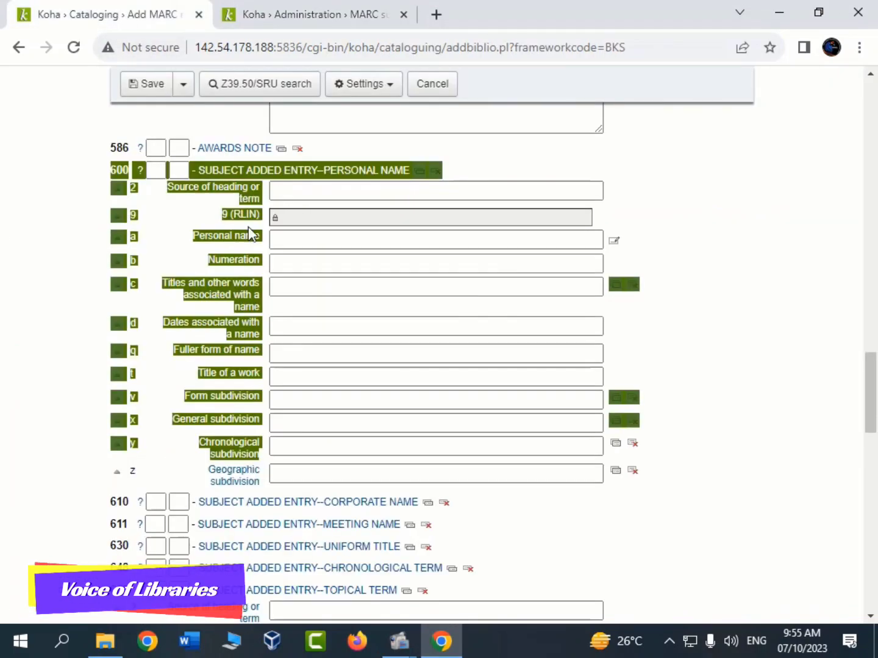
{"action": "left_click", "coordinate": [74, 47]}
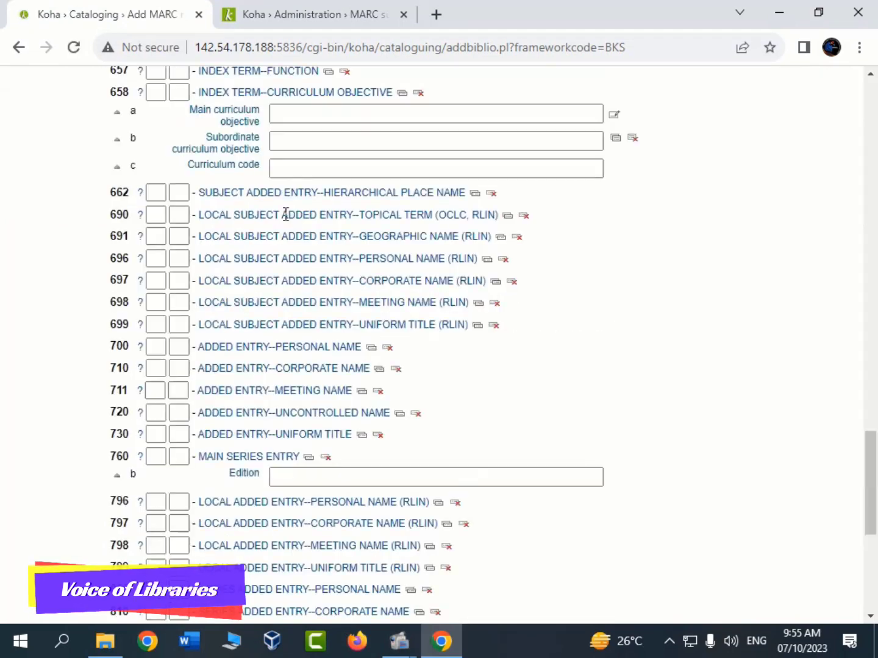
{"action": "scroll", "coordinate": [186, 351], "scroll_direction": "up", "scroll_amount": 7}
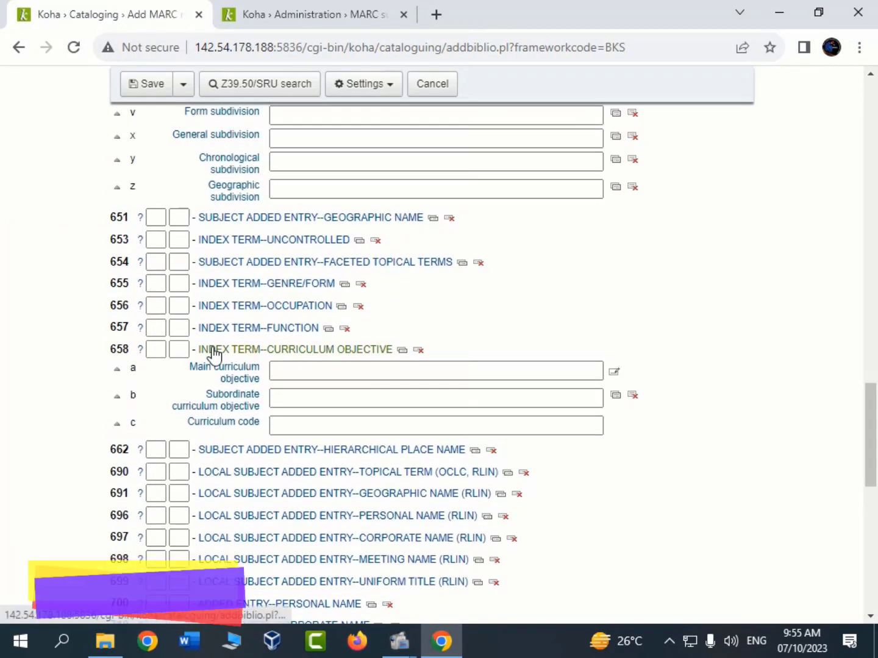
{"action": "scroll", "coordinate": [222, 382], "scroll_direction": "down", "scroll_amount": 2}
{"action": "scroll", "coordinate": [220, 381], "scroll_direction": "up", "scroll_amount": 5}
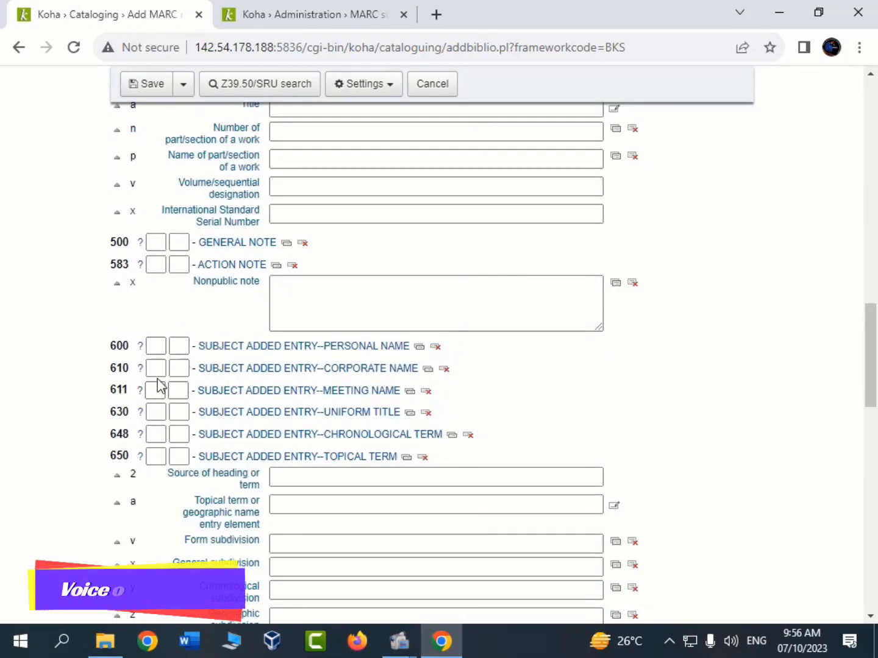
{"action": "left_click", "coordinate": [159, 348]}
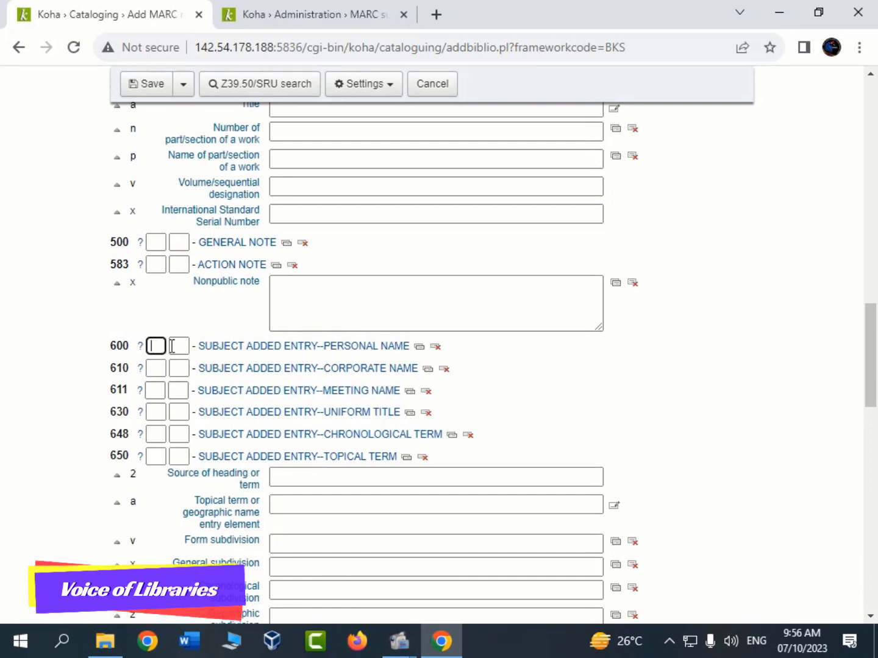
{"action": "left_click", "coordinate": [277, 349]}
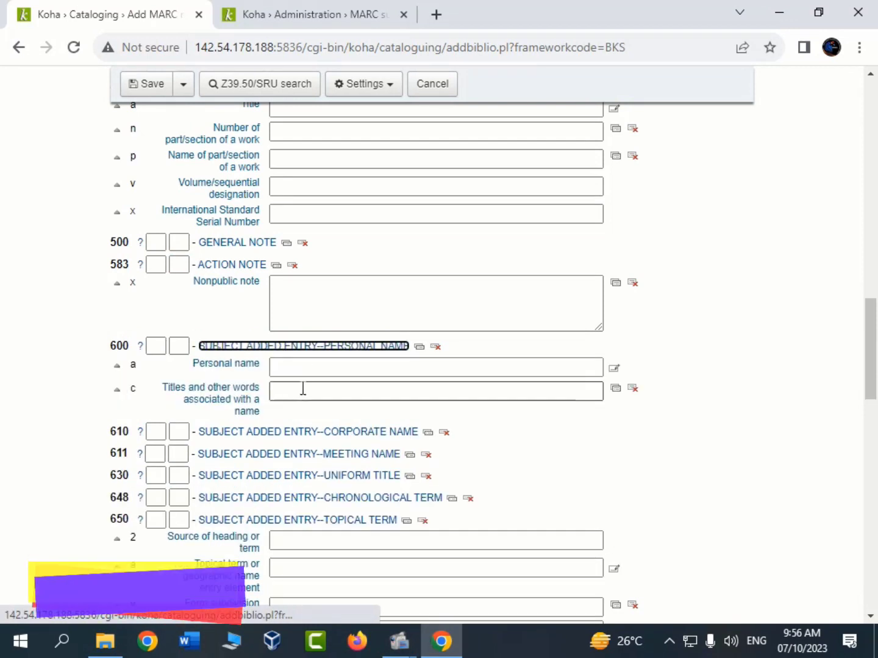
{"action": "left_click_drag", "start_coordinate": [108, 347], "coordinate": [293, 390]}
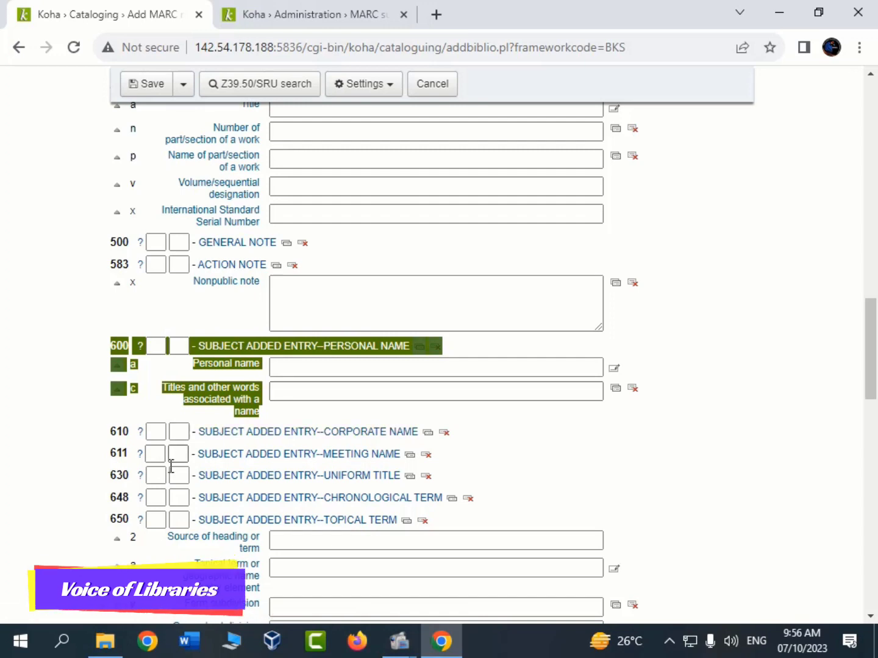
Step: Examine the subfields of tag 610 in the record form, collapse the tag, and return to the tag 600 subfield structure page
{"action": "left_click", "coordinate": [370, 434]}
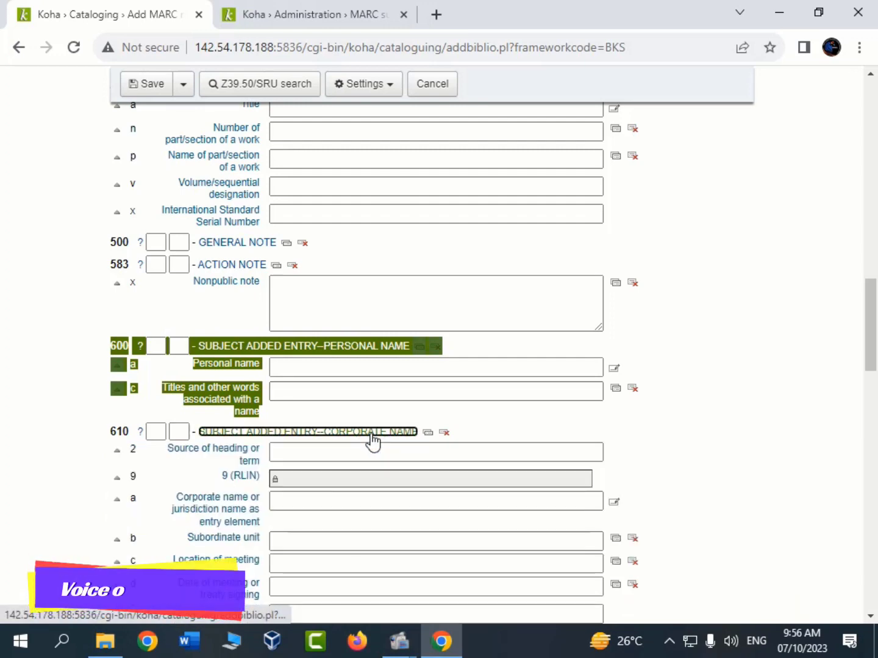
{"action": "scroll", "coordinate": [344, 496], "scroll_direction": "down", "scroll_amount": 3}
{"action": "scroll", "coordinate": [337, 492], "scroll_direction": "up", "scroll_amount": 1}
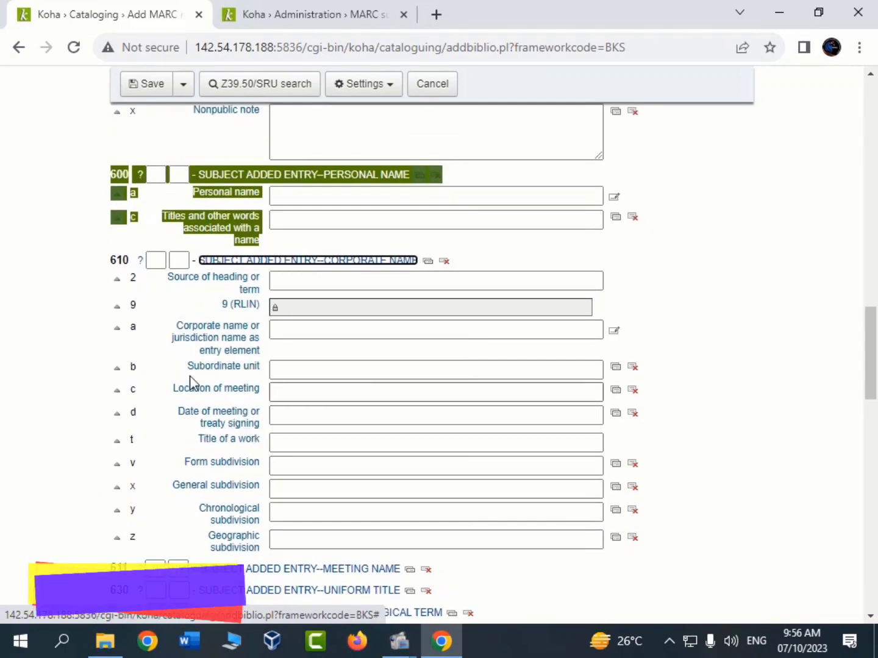
{"action": "left_click", "coordinate": [339, 261]}
{"action": "scroll", "coordinate": [485, 402], "scroll_direction": "up", "scroll_amount": 1}
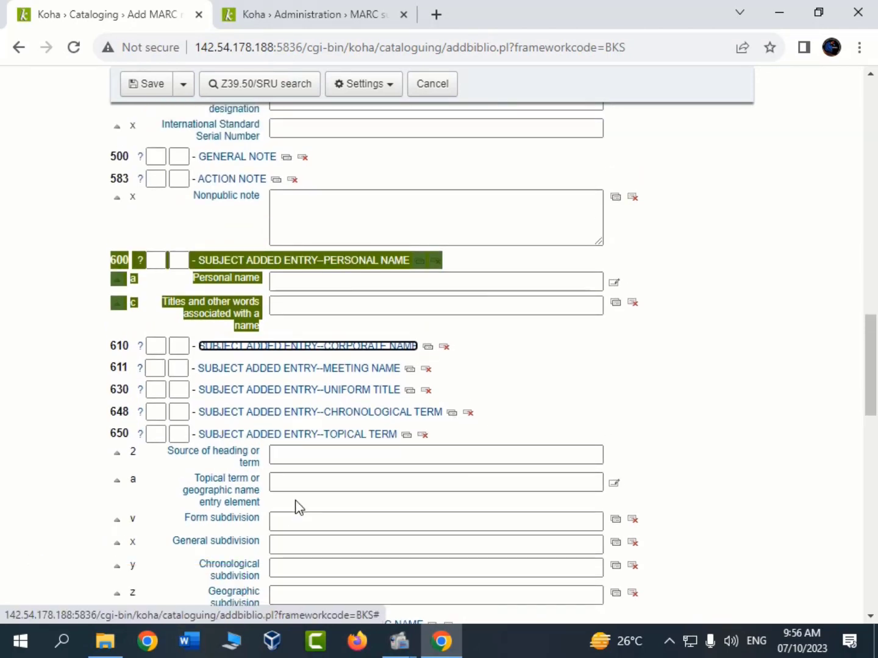
{"action": "scroll", "coordinate": [297, 507], "scroll_direction": "down", "scroll_amount": 3}
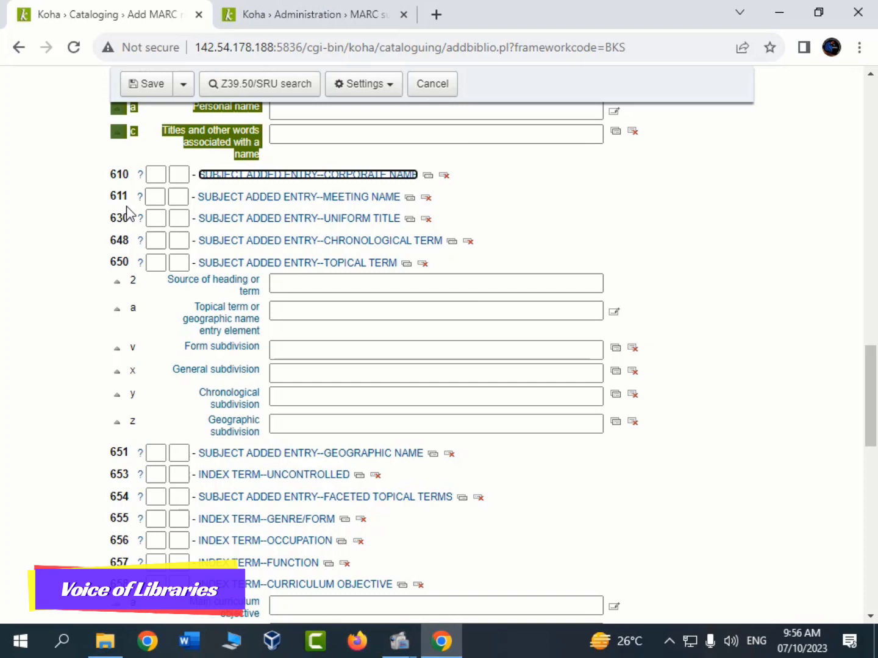
{"action": "left_click", "coordinate": [382, 8]}
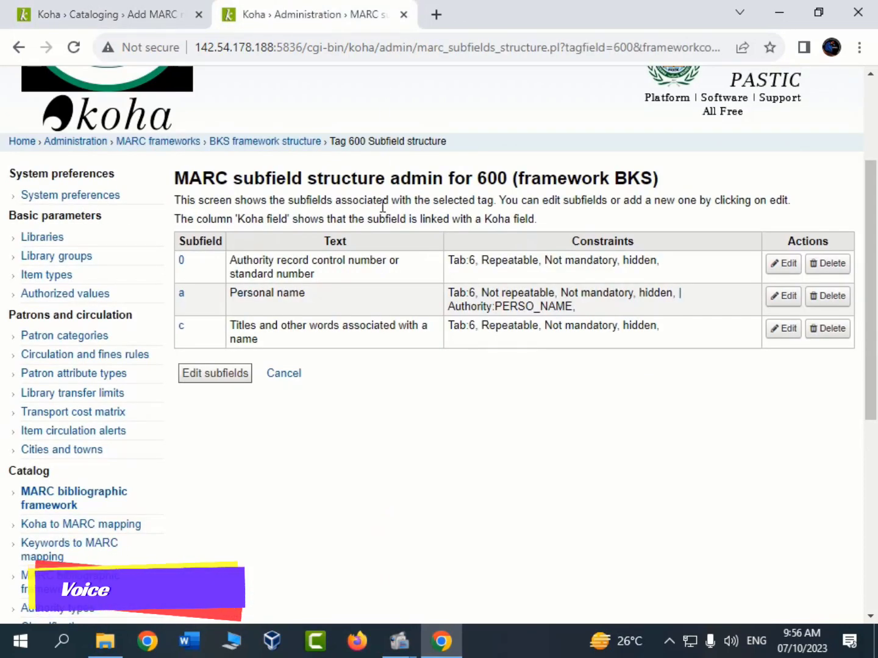
Step: Leave the tag 600 subfield structure and open the BKS framework structure to view its tag list
{"action": "left_click", "coordinate": [20, 47]}
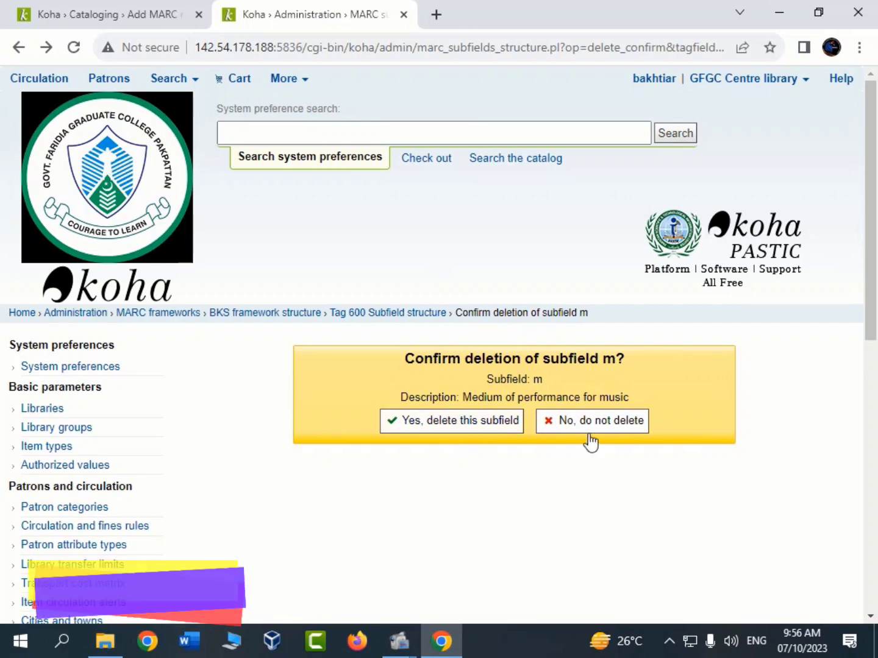
{"action": "left_click", "coordinate": [43, 47]}
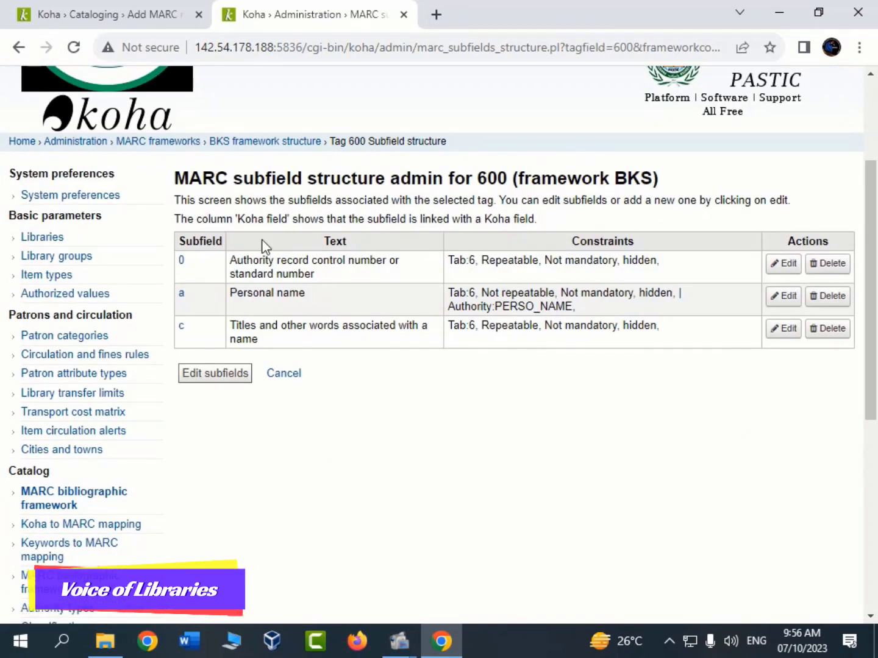
{"action": "left_click", "coordinate": [276, 146]}
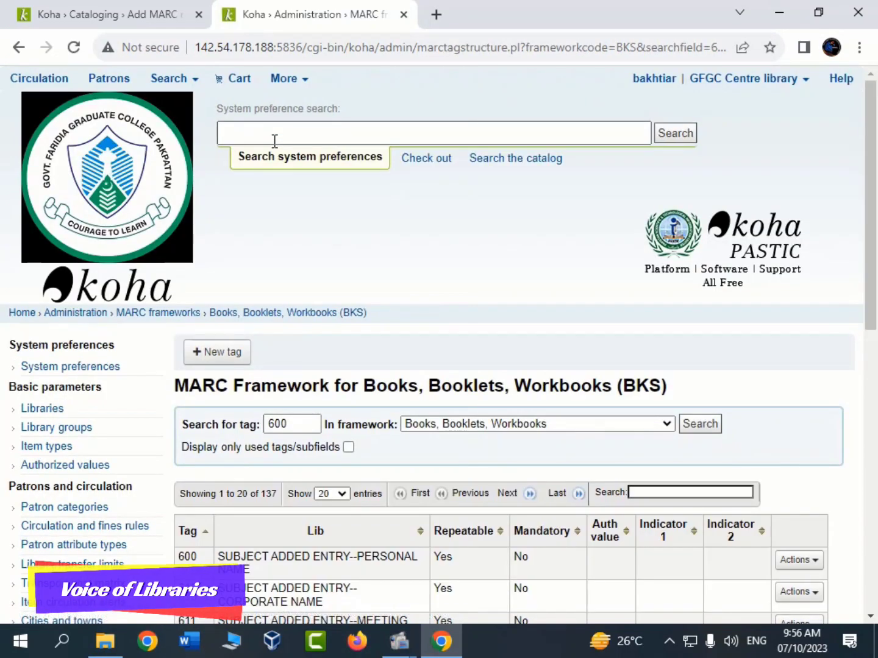
{"action": "scroll", "coordinate": [435, 459], "scroll_direction": "down", "scroll_amount": 5}
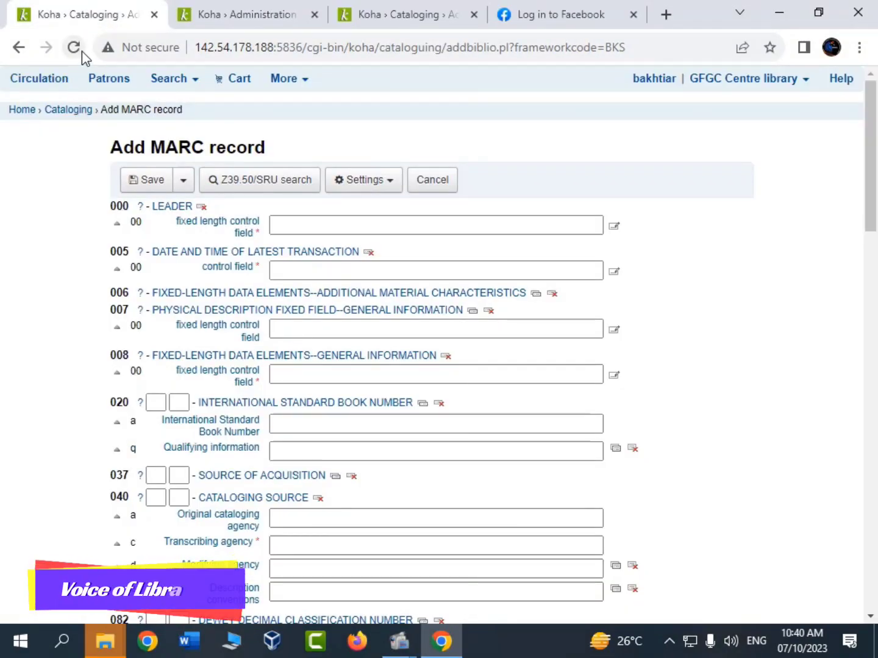
Step: Reload the Add MARC record form for the BKS framework and review its tags from 000 through 942
{"action": "left_click", "coordinate": [80, 50]}
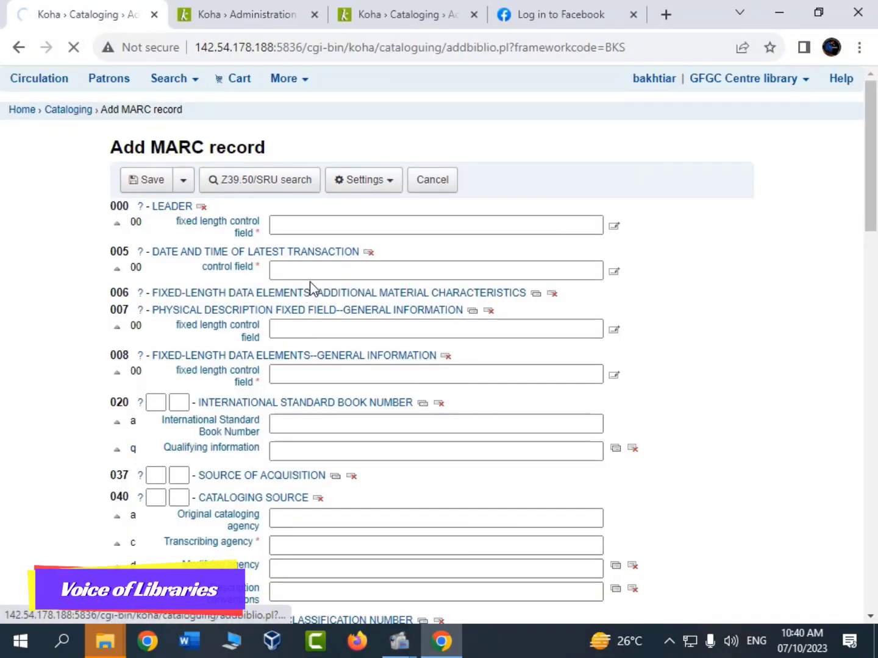
{"action": "scroll", "coordinate": [311, 286], "scroll_direction": "down", "scroll_amount": 15}
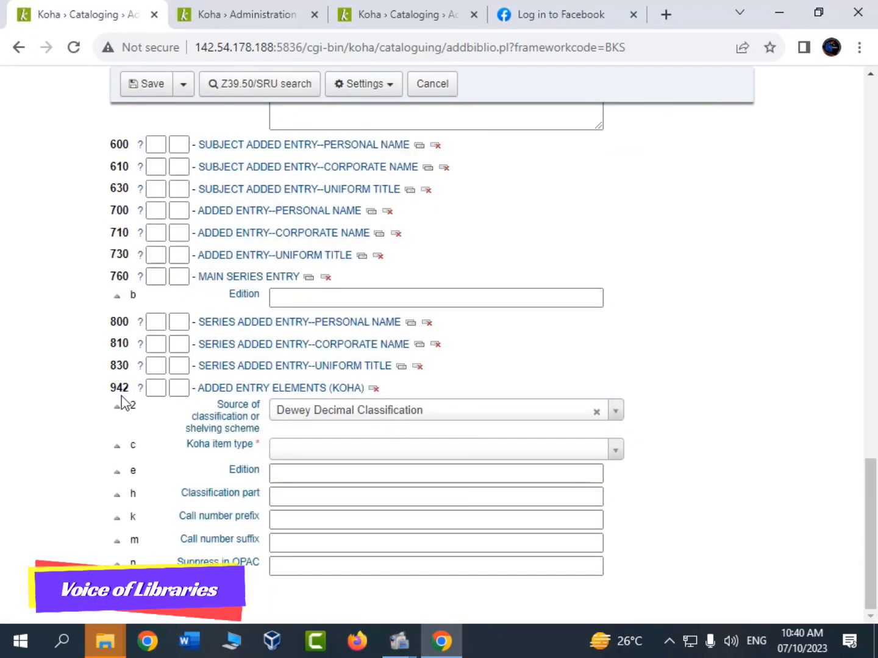
{"action": "scroll", "coordinate": [339, 369], "scroll_direction": "up", "scroll_amount": 15}
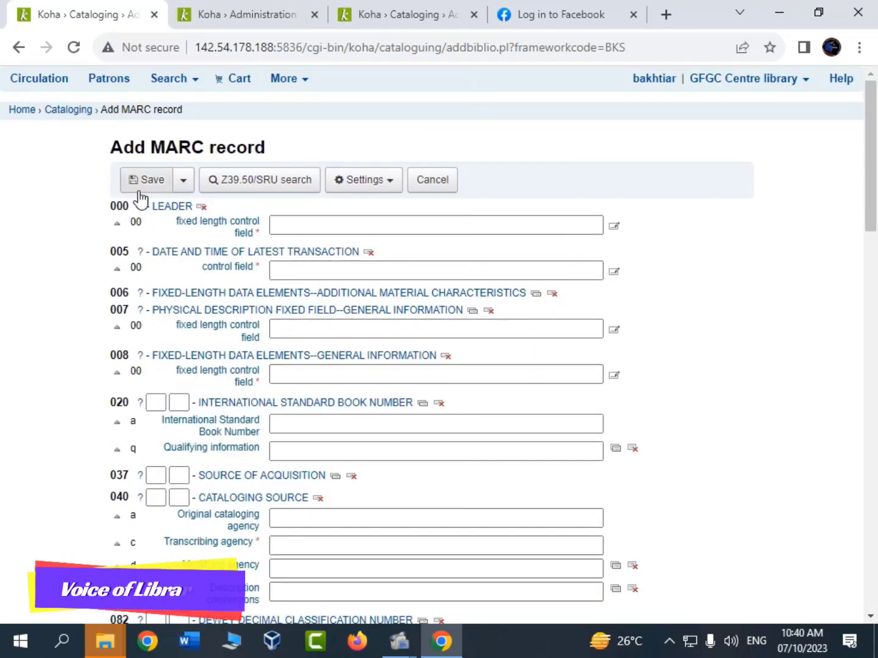
{"action": "scroll", "coordinate": [409, 496], "scroll_direction": "down", "scroll_amount": 12}
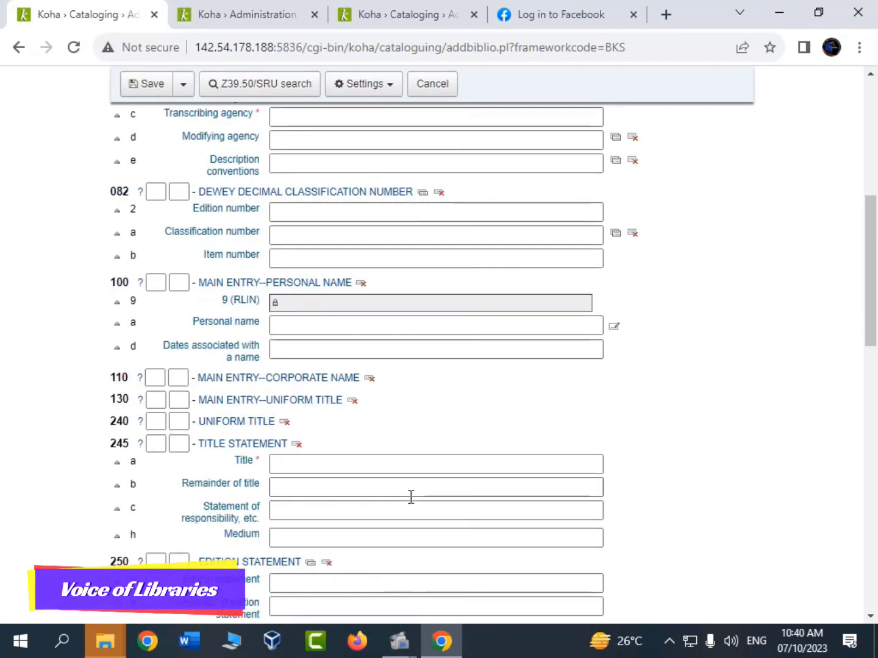
{"action": "scroll", "coordinate": [410, 495], "scroll_direction": "down", "scroll_amount": 7}
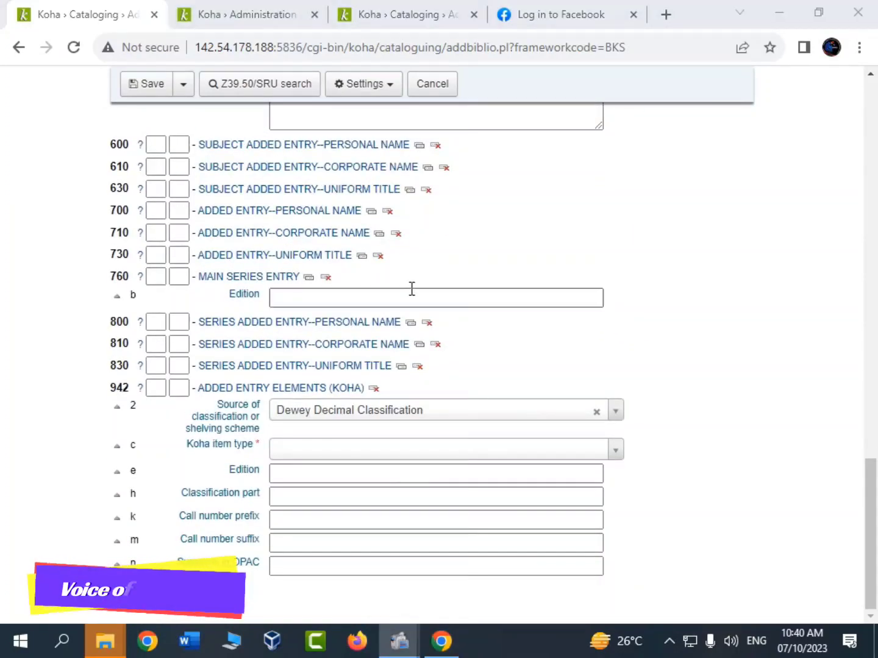
{"action": "scroll", "coordinate": [409, 288], "scroll_direction": "up", "scroll_amount": 17}
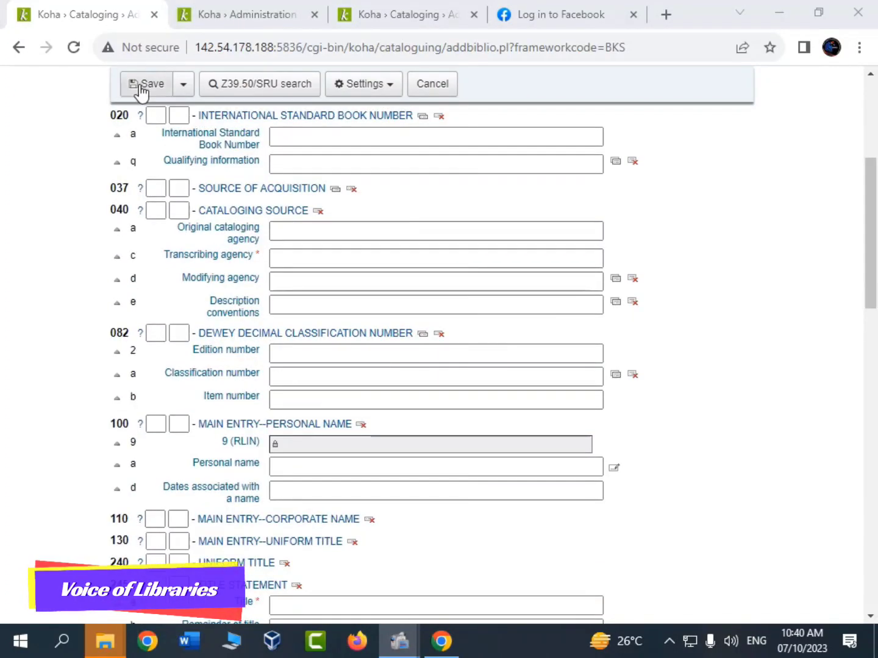
Step: Acknowledge the tag deletion on the MARC framework administration page and look through the BKS tag list from 000 onward
{"action": "left_click", "coordinate": [236, 9]}
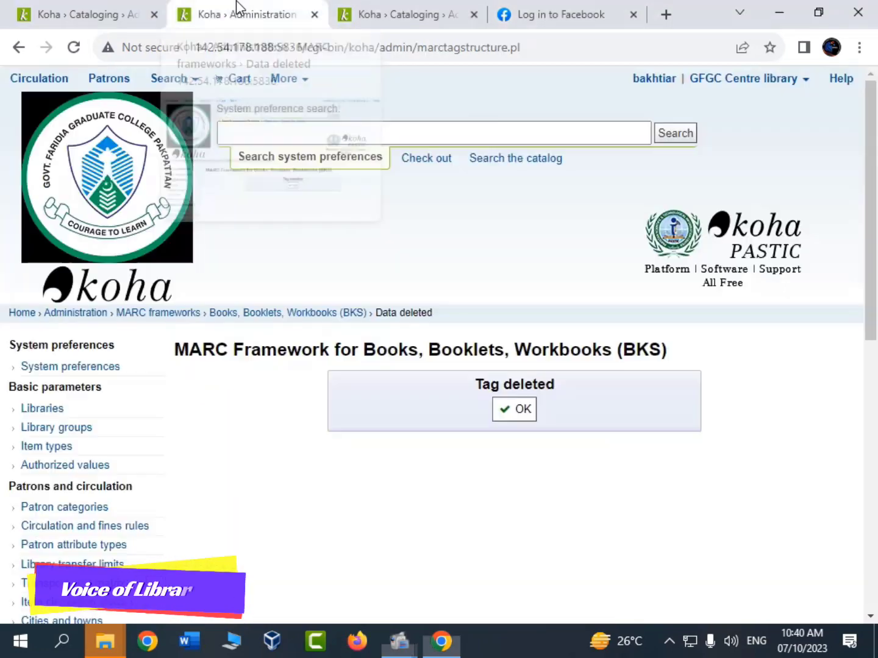
{"action": "left_click_drag", "start_coordinate": [497, 389], "coordinate": [556, 387]}
{"action": "left_click", "coordinate": [506, 413]}
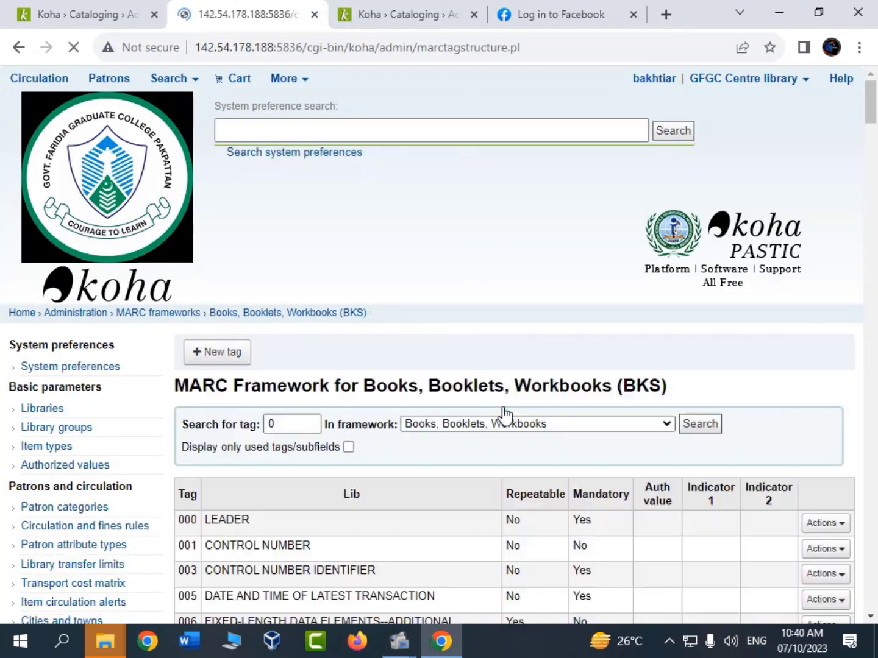
{"action": "scroll", "coordinate": [505, 415], "scroll_direction": "down", "scroll_amount": 4}
{"action": "scroll", "coordinate": [505, 414], "scroll_direction": "down", "scroll_amount": 6}
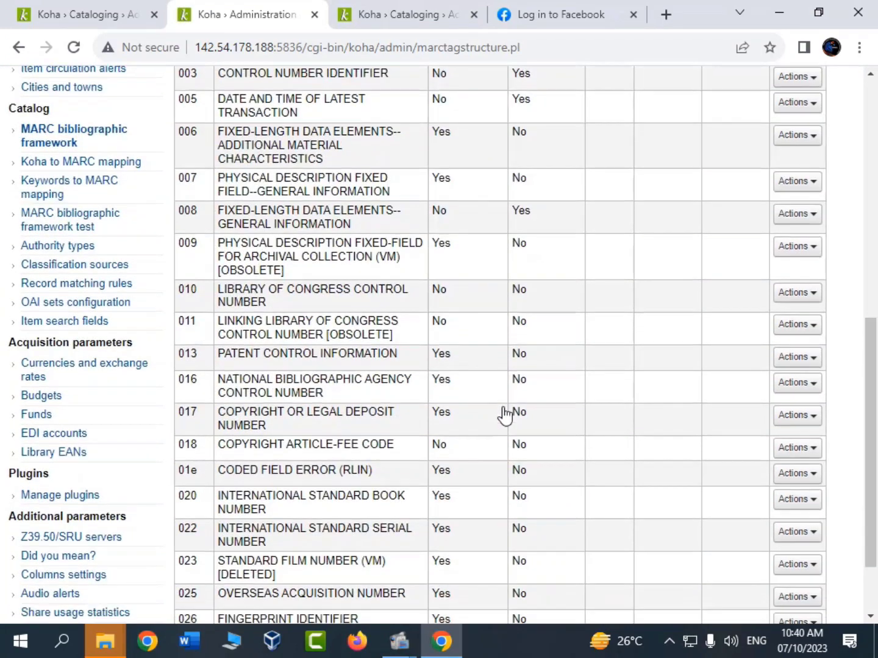